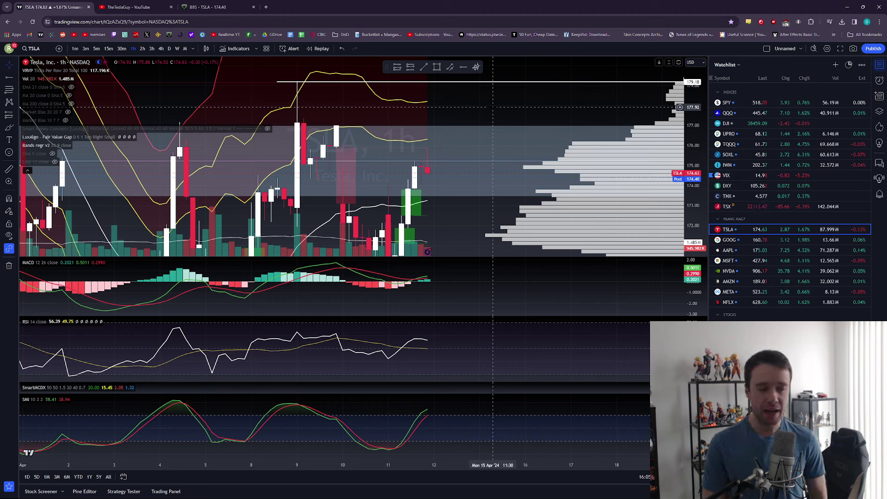
# Change the TSLA chart interval from 1h to 1D
pyautogui.click(170, 48)
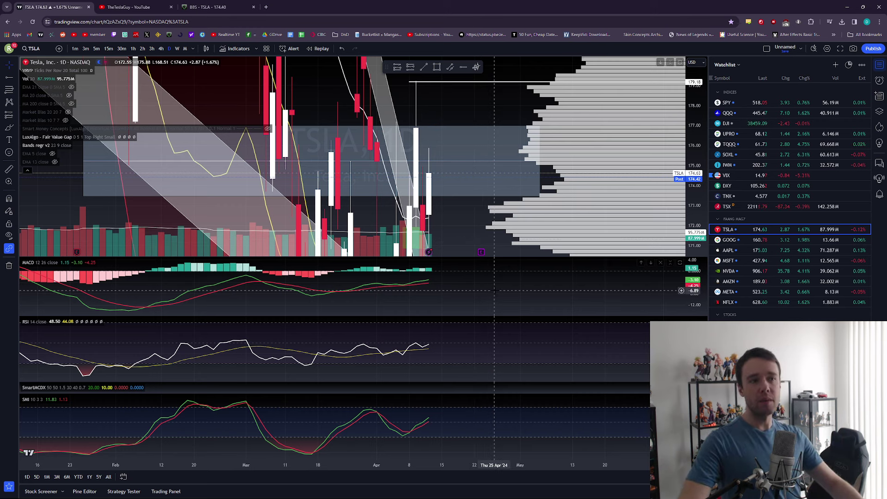
# Go to the YouTube tab and scroll through the channel's Community posts
pyautogui.click(146, 4)
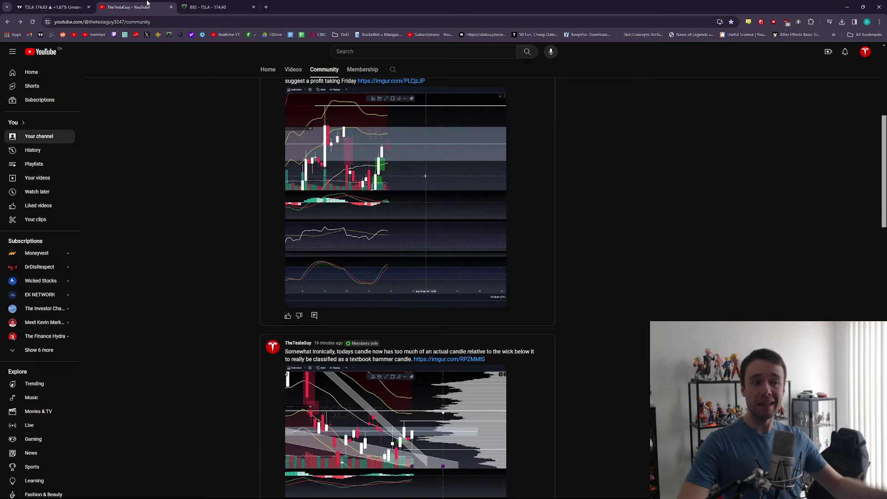
pyautogui.scroll(10, 427, 210)
pyautogui.scroll(-15, 508, 291)
pyautogui.scroll(-10, 469, 298)
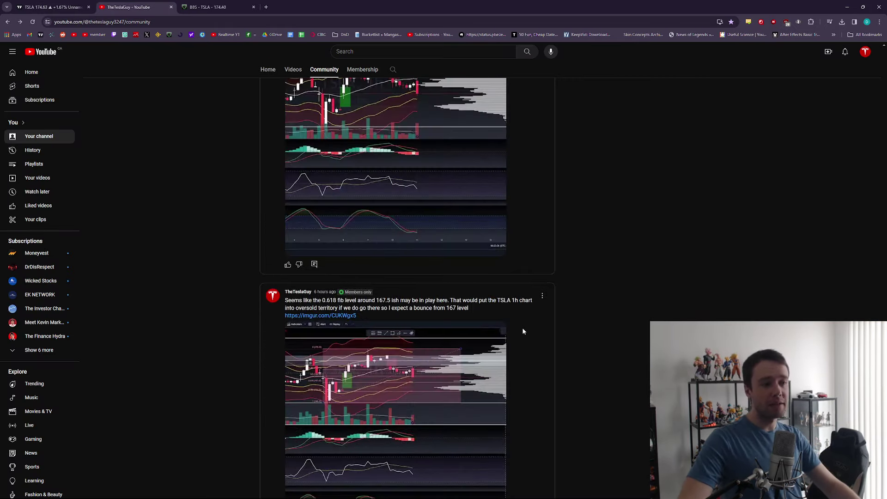
pyautogui.scroll(-15, 500, 332)
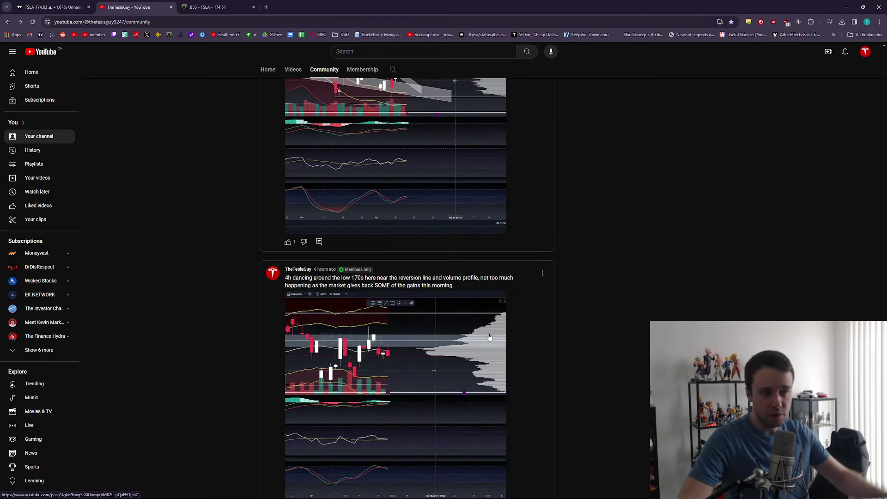
pyautogui.scroll(2, 490, 335)
pyautogui.scroll(4, 490, 333)
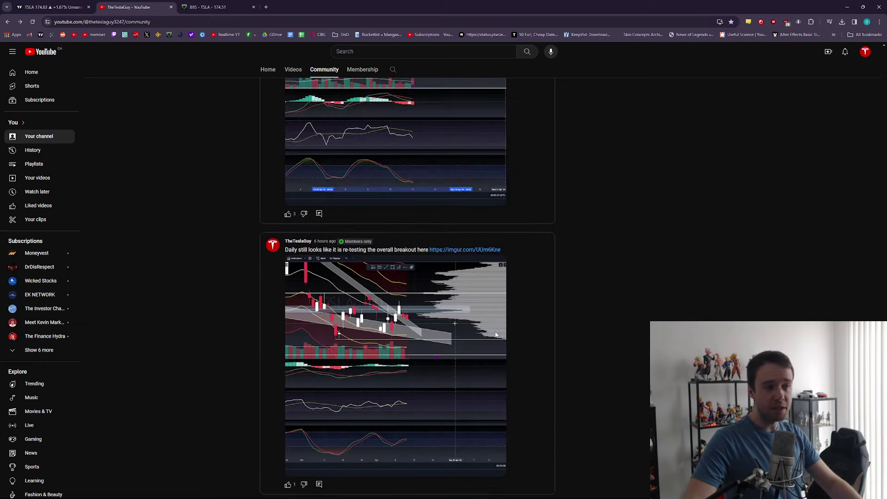
pyautogui.scroll(2, 379, 285)
pyautogui.scroll(2, 381, 290)
pyautogui.scroll(-3, 382, 294)
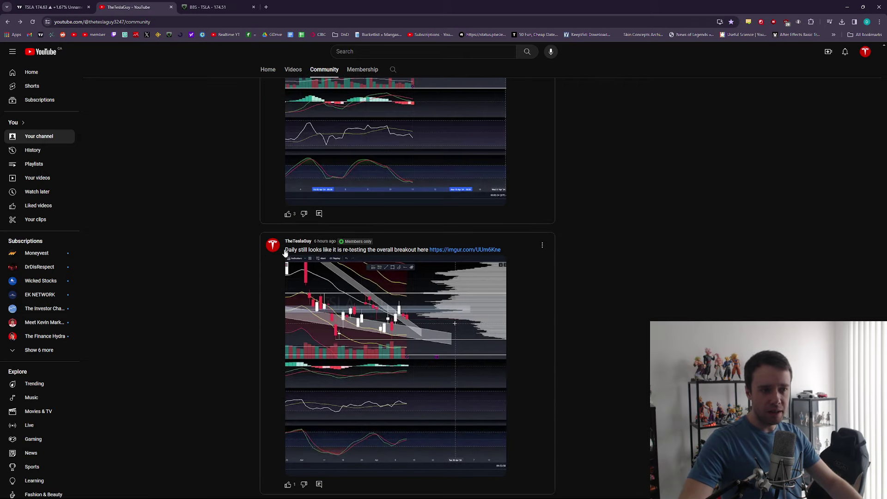
# Highlight the daily breakout caption and the 167.5 fib level text in the posts
pyautogui.moveTo(287, 250); pyautogui.dragTo(394, 250)
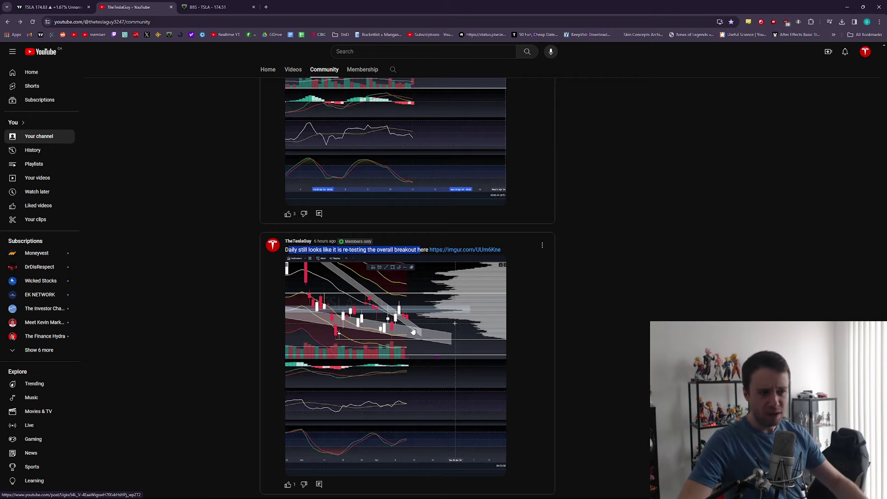
pyautogui.scroll(5, 413, 330)
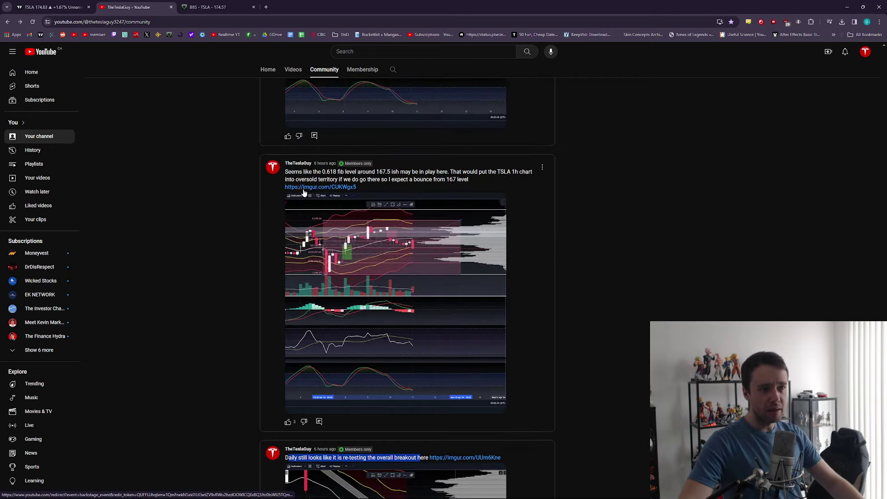
pyautogui.moveTo(332, 171); pyautogui.dragTo(380, 172)
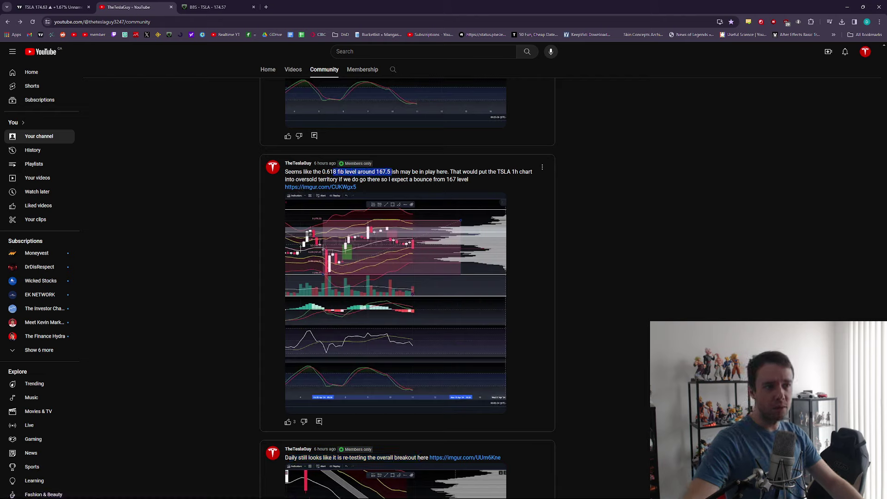
pyautogui.moveTo(456, 171)
pyautogui.mouseDown()
pyautogui.moveTo(511, 171)
pyautogui.moveTo(383, 179)
pyautogui.moveTo(456, 180)
pyautogui.mouseUp()
# Put the TSLA chart back on 1h and hide the Bands regr v2 indicator
pyautogui.click(55, 7)
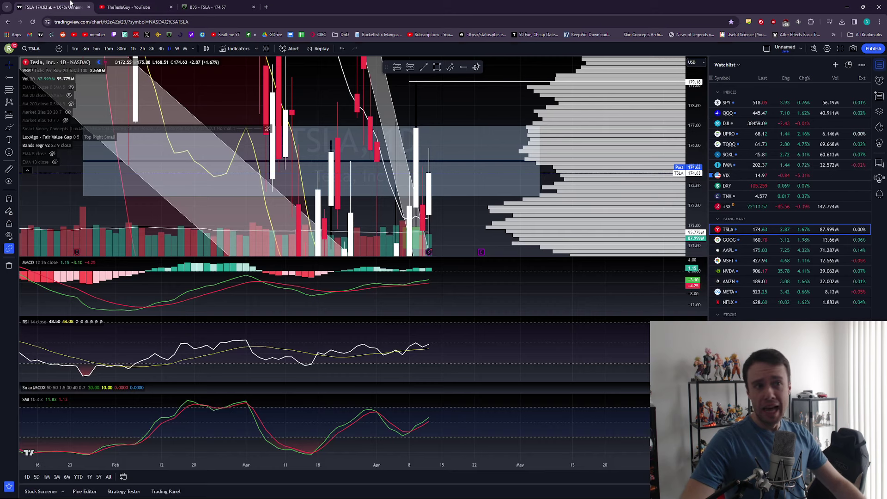
pyautogui.click(133, 48)
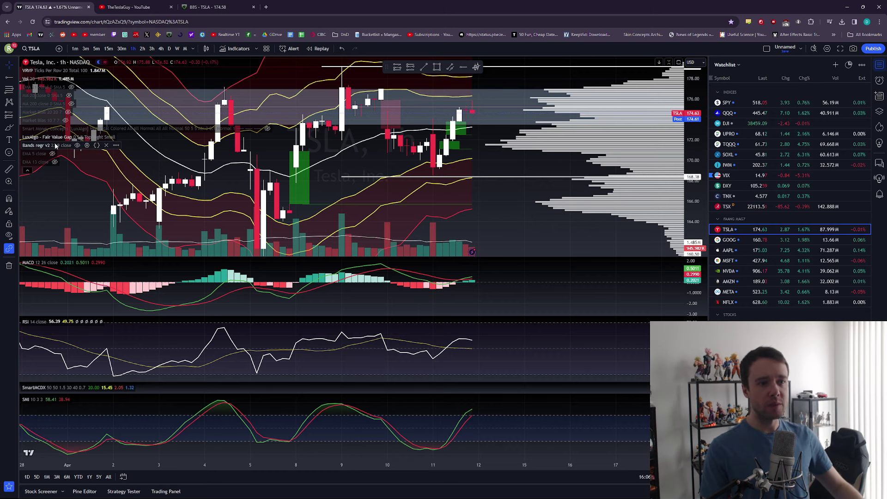
pyautogui.click(77, 145)
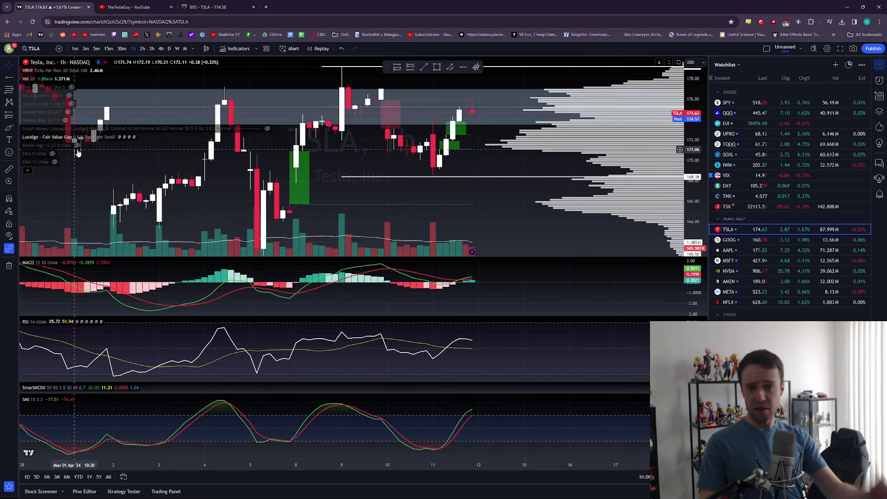
# Zoom out and pick the Fib Retracement drawing tool
pyautogui.scroll(-5, 78, 152)
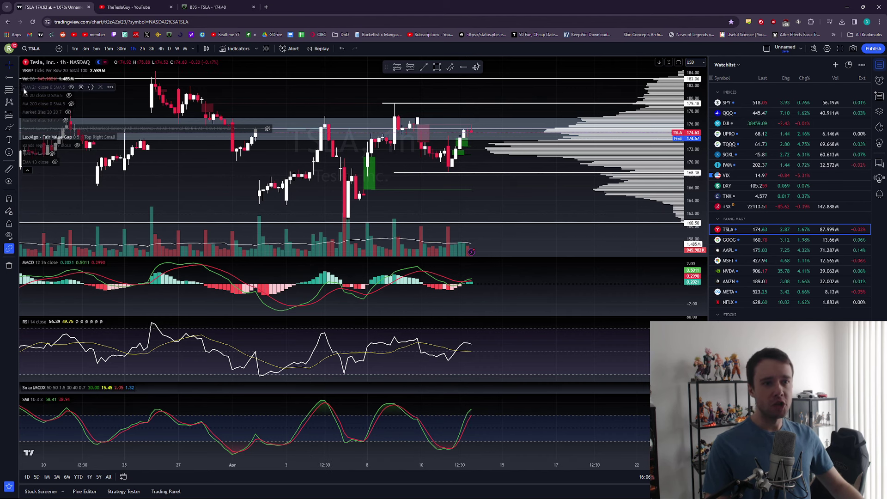
pyautogui.click(9, 89)
pyautogui.click(53, 99)
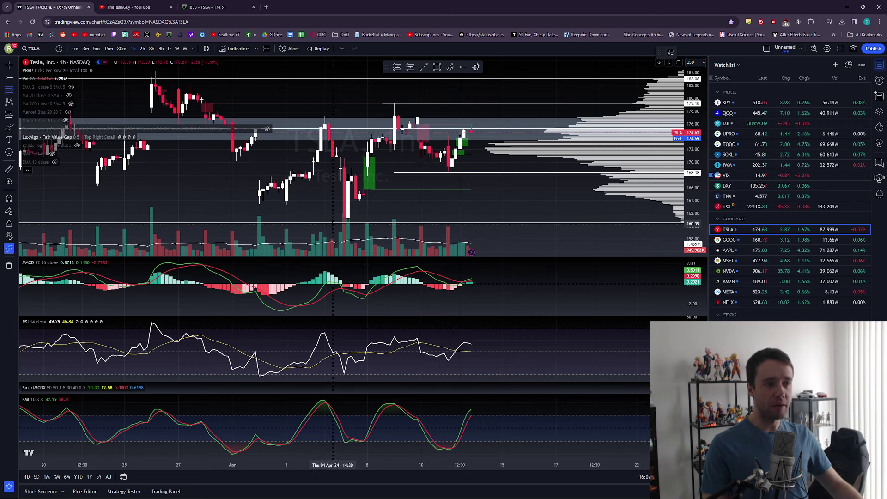
# Draw a Fib retracement from the 160.39 low up to the 179.31 swing high
pyautogui.moveTo(332, 223)
pyautogui.mouseDown()
pyautogui.moveTo(421, 140)
pyautogui.moveTo(556, 102)
pyautogui.mouseUp()
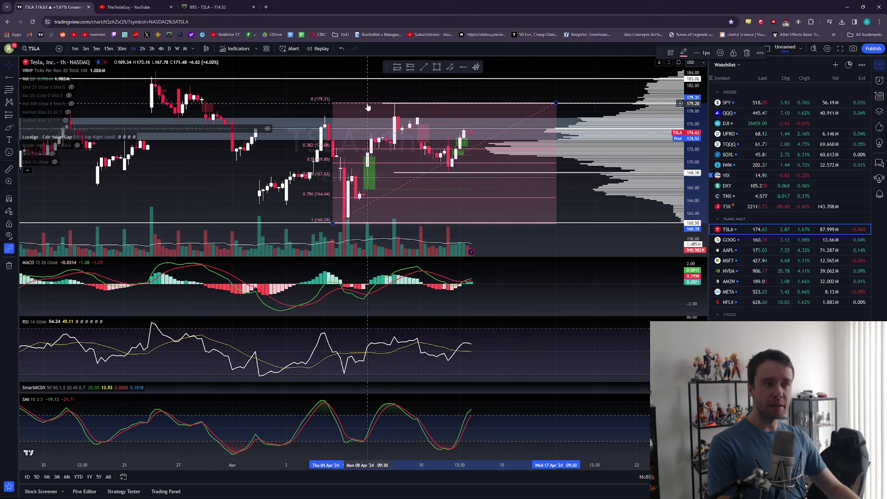
pyautogui.click(813, 113)
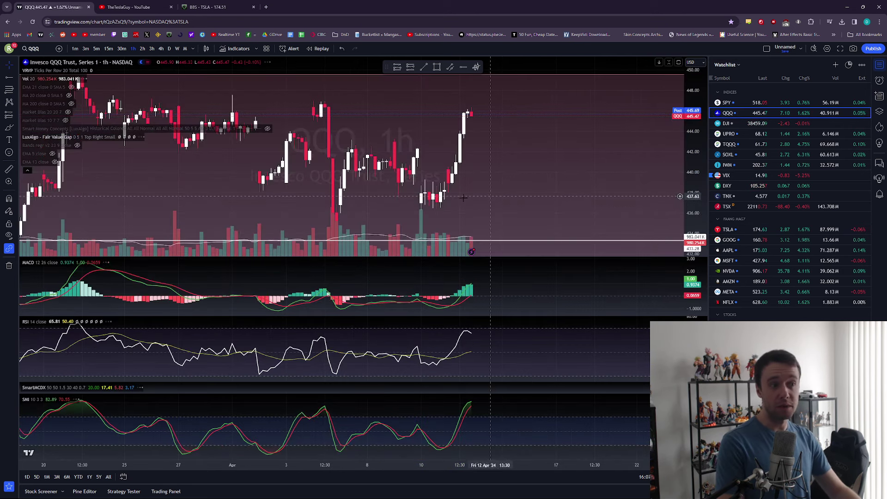
pyautogui.click(794, 102)
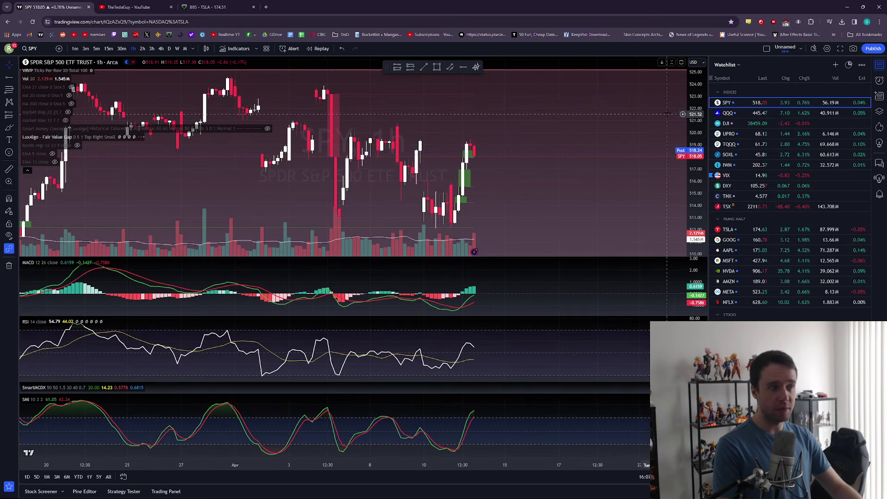
pyautogui.click(750, 250)
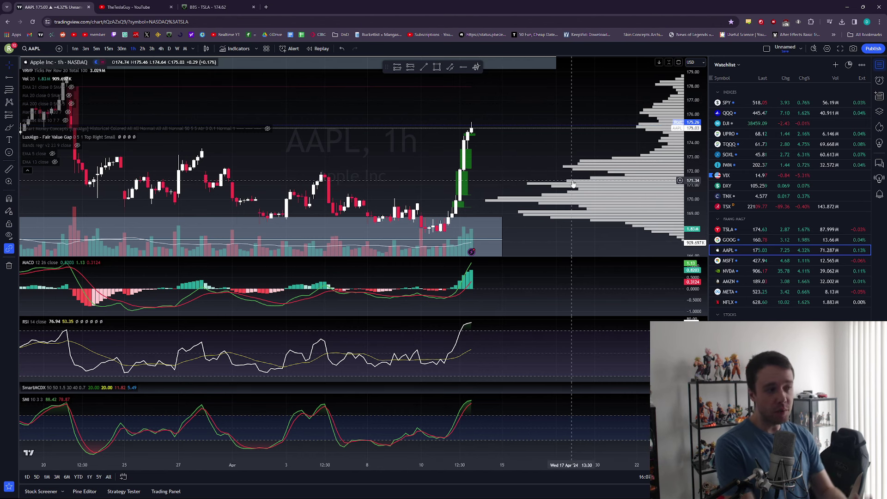
pyautogui.click(795, 229)
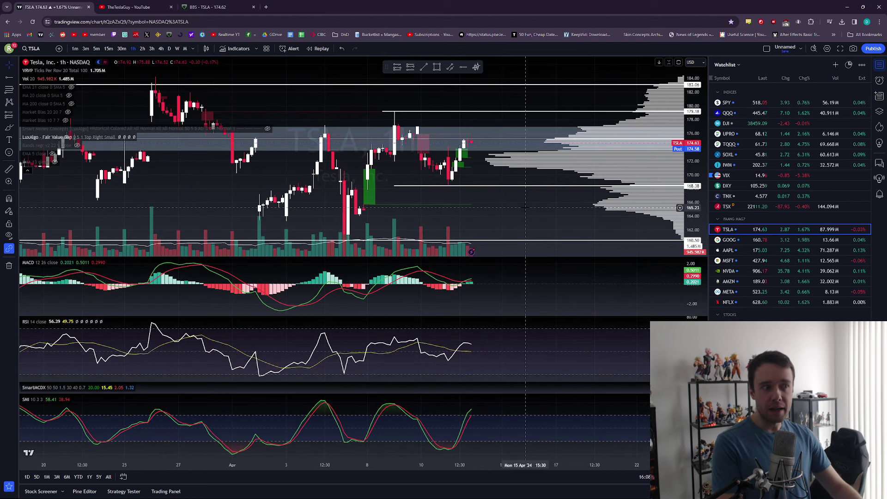
# Stretch the price scale and pan the hourly chart across late March to mid April
pyautogui.moveTo(685, 209)
pyautogui.mouseDown()
pyautogui.moveTo(686, 227)
pyautogui.moveTo(685, 206)
pyautogui.mouseUp()
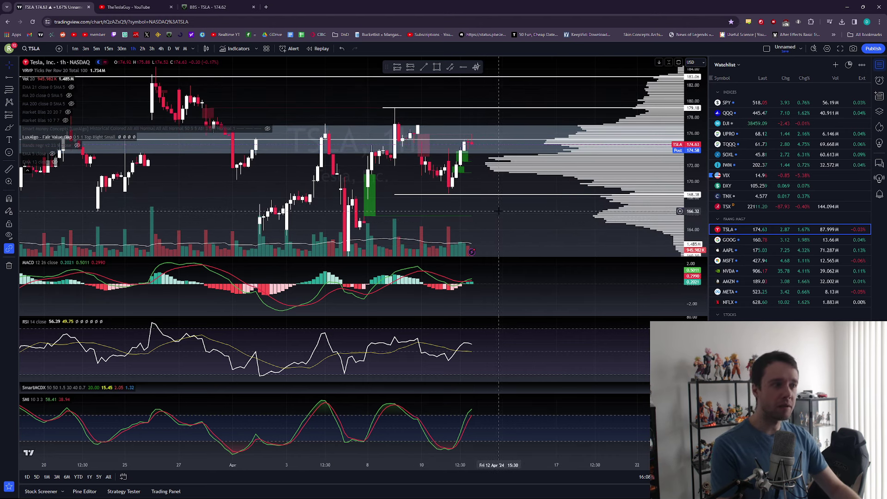
pyautogui.moveTo(414, 133); pyautogui.dragTo(438, 144)
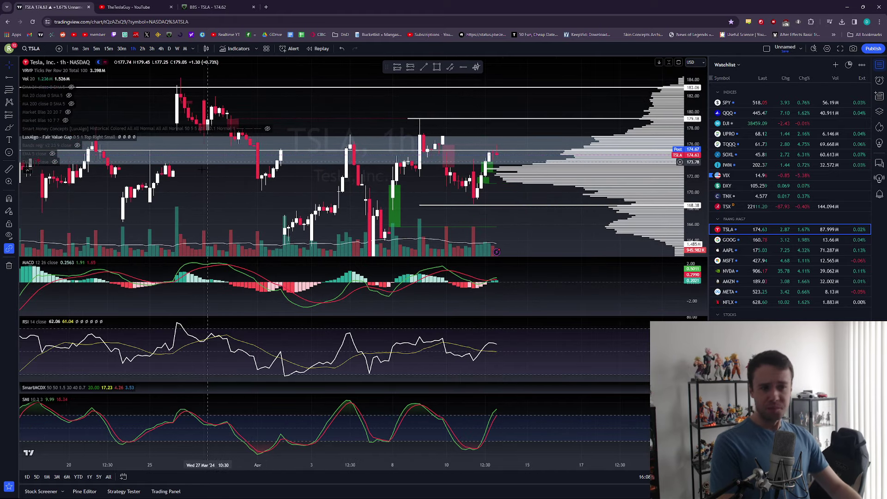
pyautogui.hscroll(-2, 254, 197)
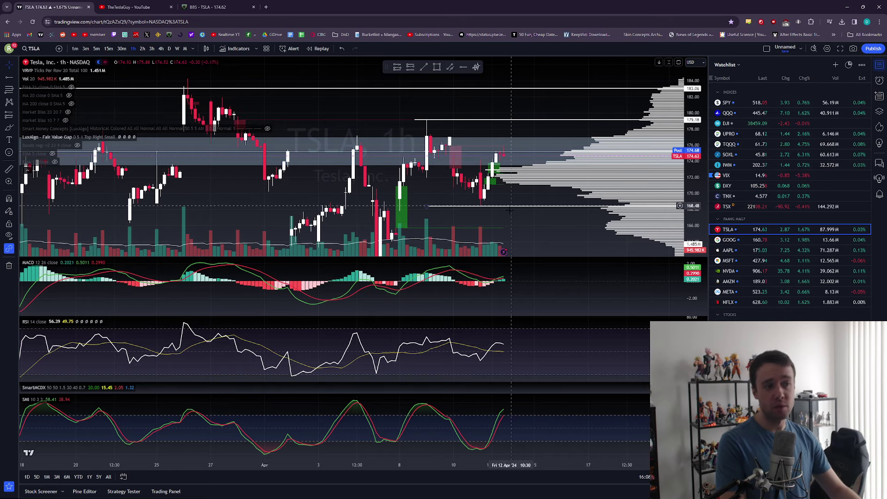
pyautogui.hscroll(3, 508, 198)
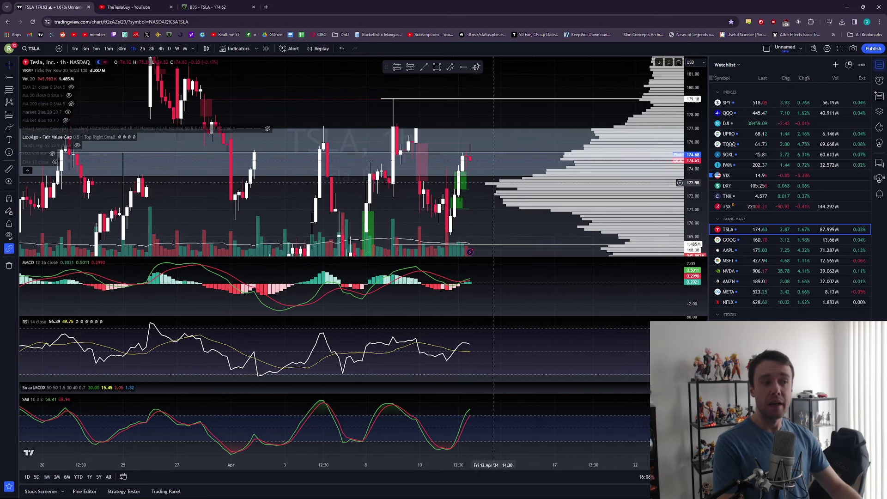
pyautogui.scroll(3, 484, 204)
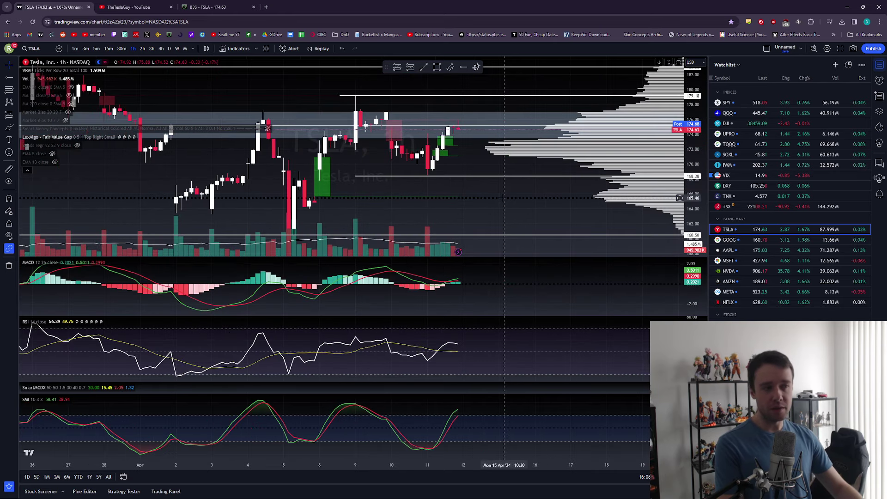
pyautogui.hscroll(-3, 425, 194)
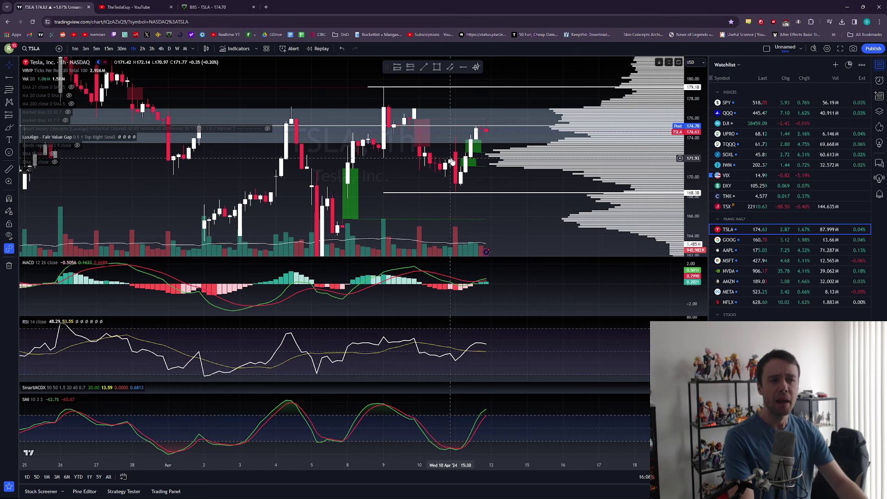
pyautogui.moveTo(496, 153); pyautogui.dragTo(459, 152)
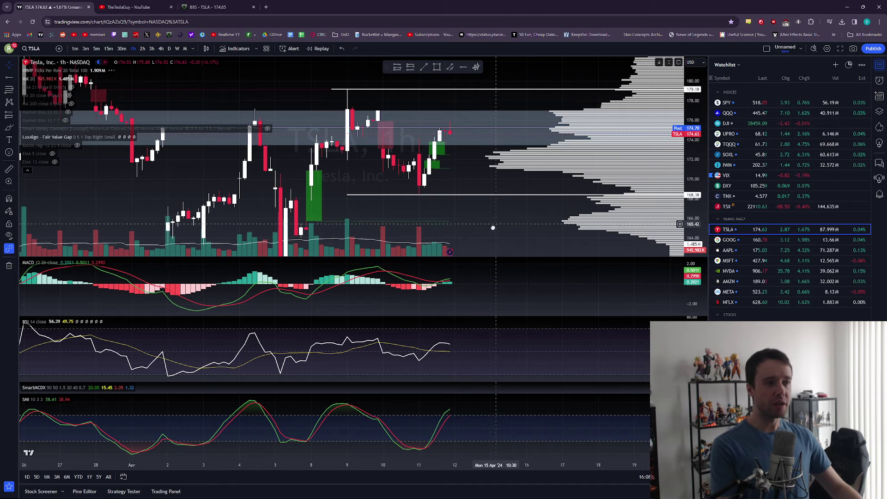
pyautogui.scroll(-5, 407, 207)
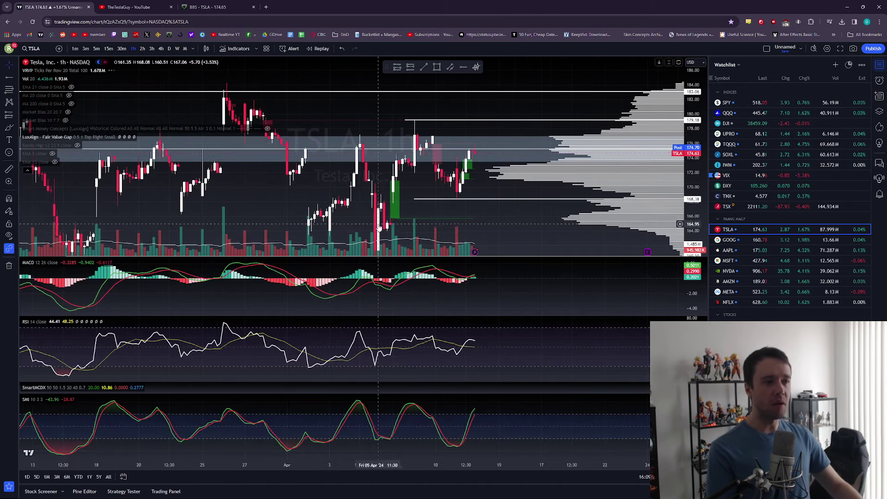
pyautogui.scroll(-2, 407, 205)
pyautogui.moveTo(503, 203); pyautogui.dragTo(465, 203)
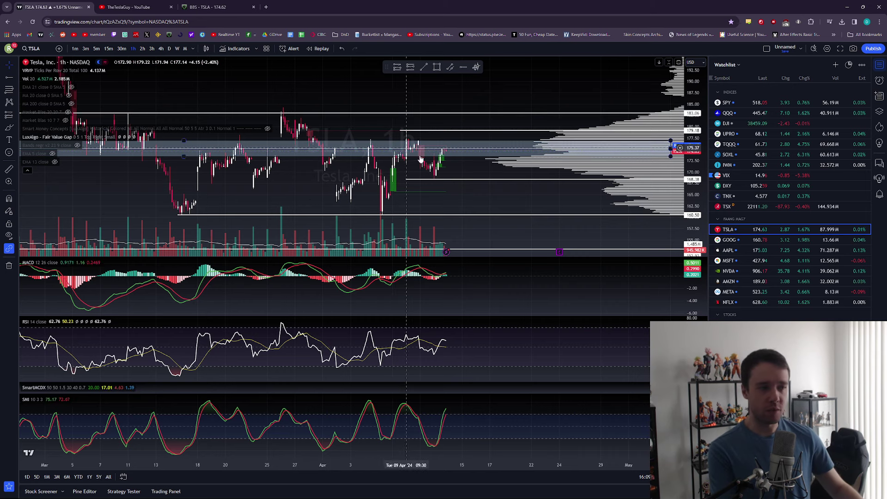
pyautogui.hscroll(-3, 493, 212)
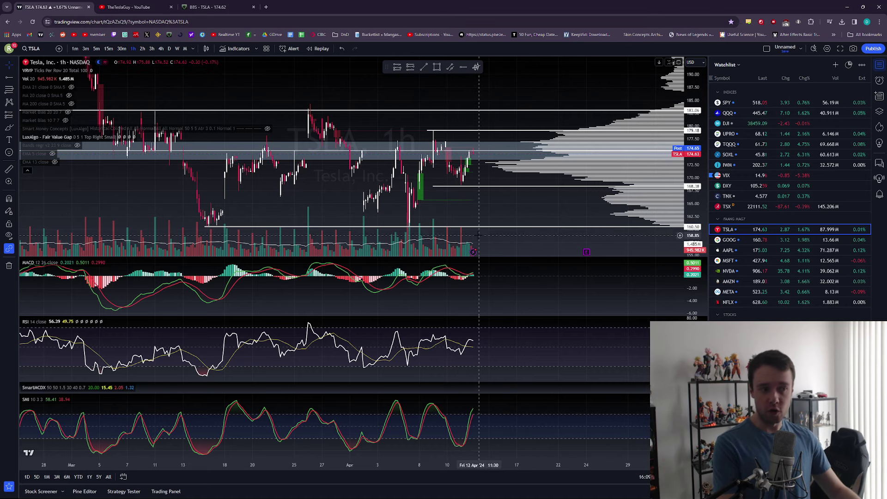
pyautogui.scroll(3, 680, 237)
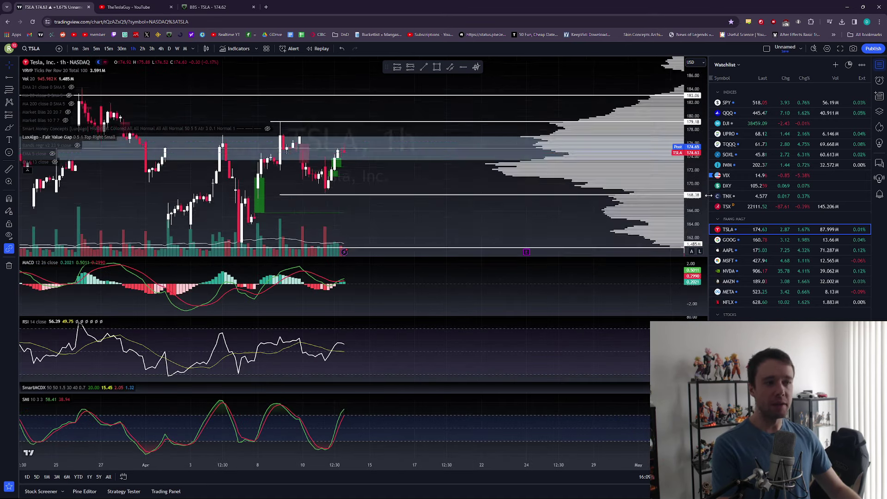
pyautogui.scroll(-5, 669, 138)
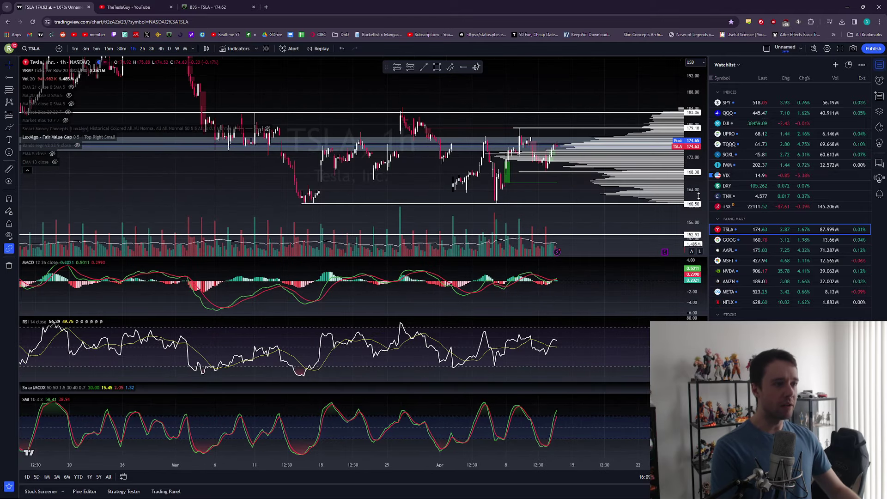
pyautogui.moveTo(557, 129); pyautogui.dragTo(491, 117)
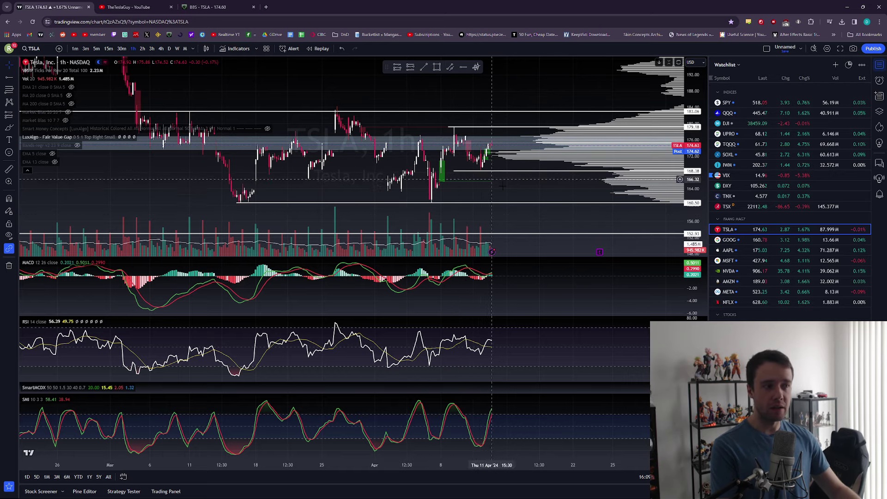
pyautogui.scroll(5, 664, 200)
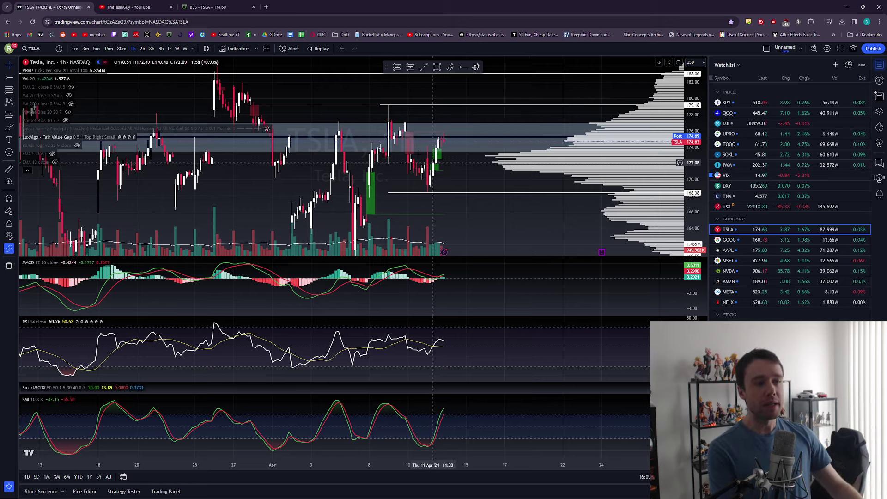
pyautogui.moveTo(696, 138); pyautogui.dragTo(695, 148)
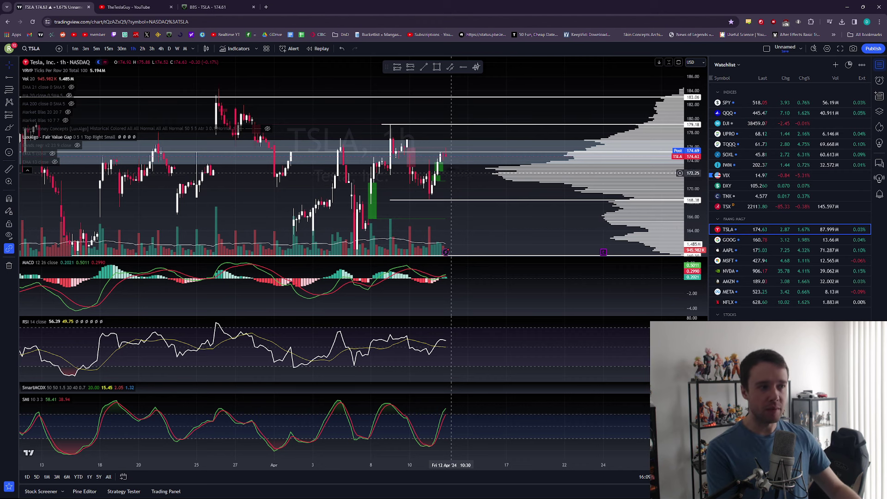
pyautogui.scroll(2, 433, 182)
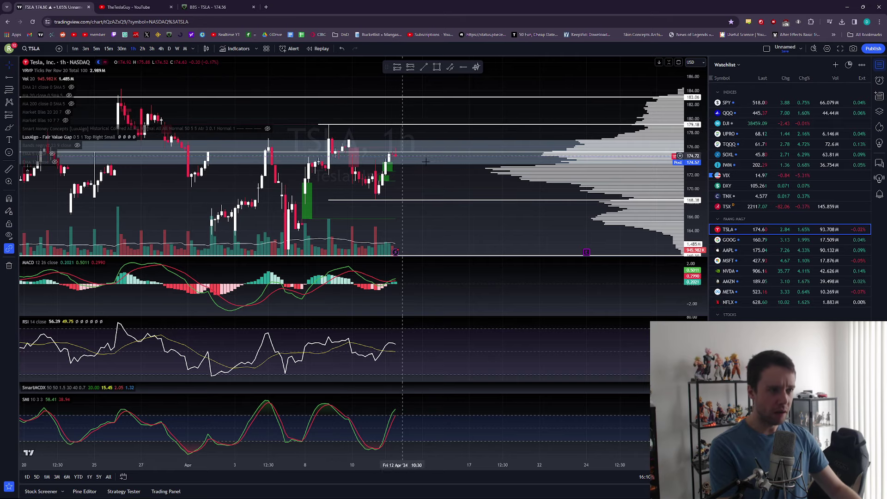
pyautogui.moveTo(439, 173); pyautogui.dragTo(459, 173)
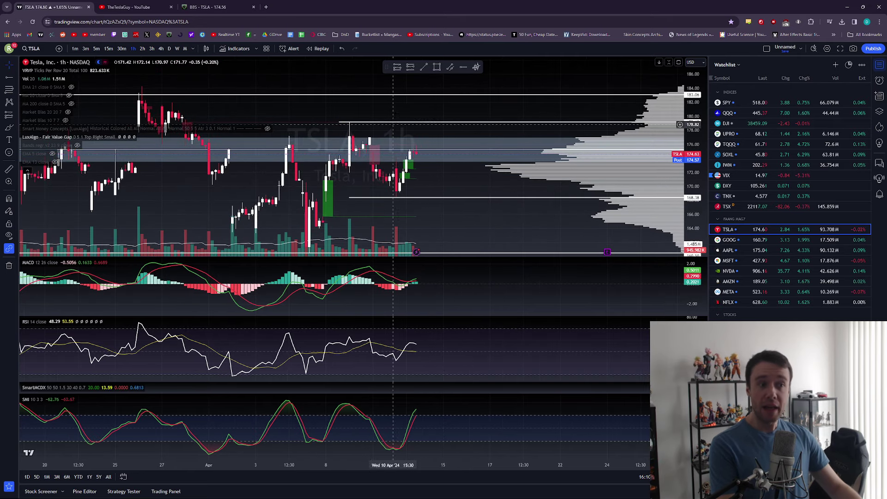
pyautogui.moveTo(401, 173); pyautogui.dragTo(399, 217)
pyautogui.scroll(-3, 322, 214)
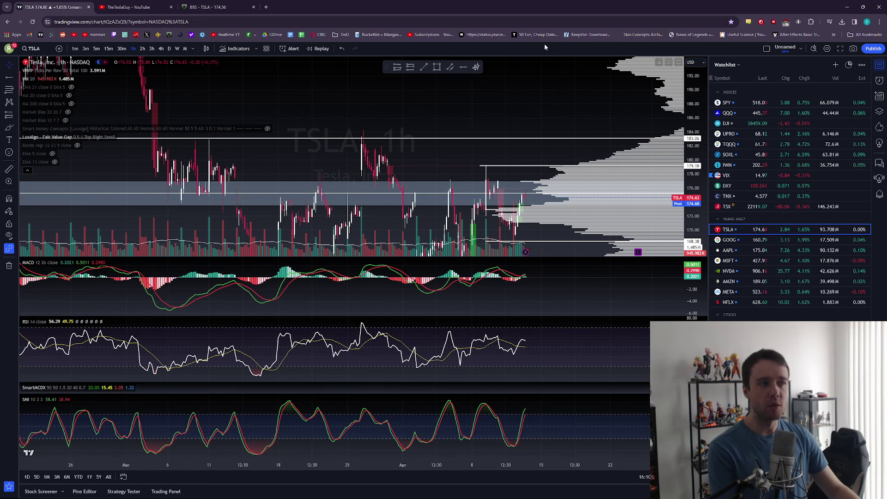
pyautogui.hscroll(2, 522, 96)
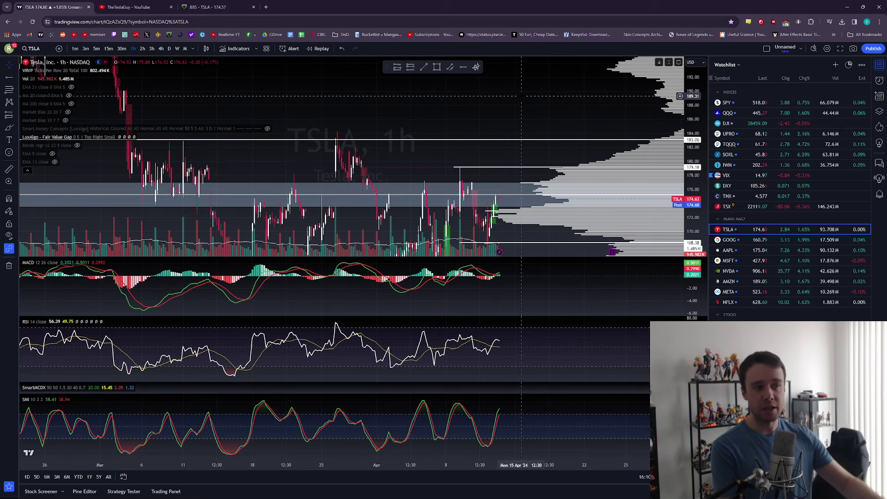
# Zoom in and shift the hourly chart down to bring the 160 level into view
pyautogui.scroll(5, 443, 138)
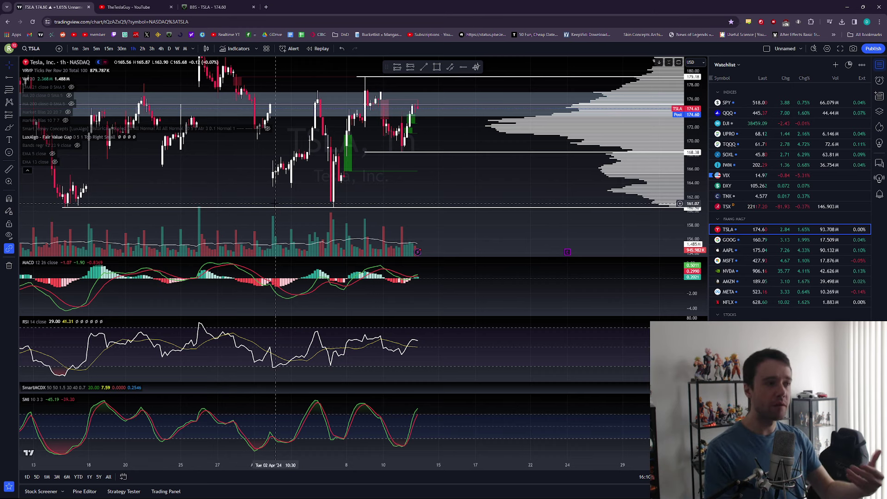
pyautogui.moveTo(483, 102); pyautogui.dragTo(490, 140)
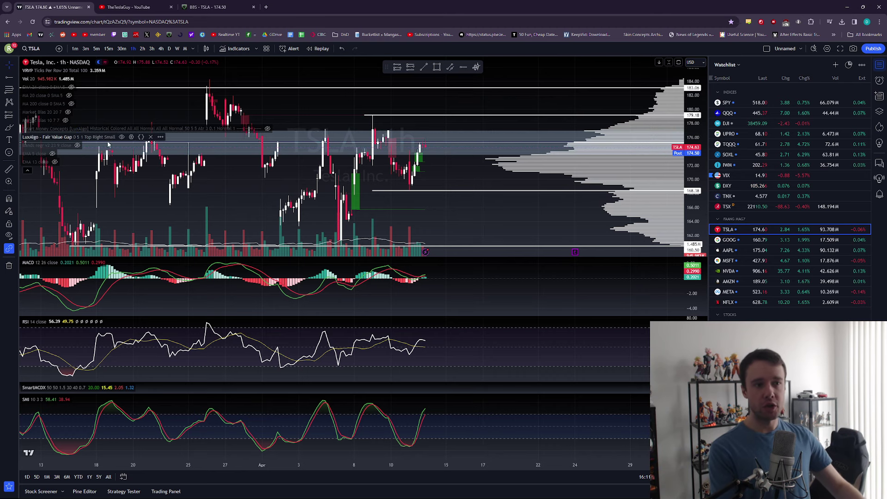
pyautogui.click(76, 146)
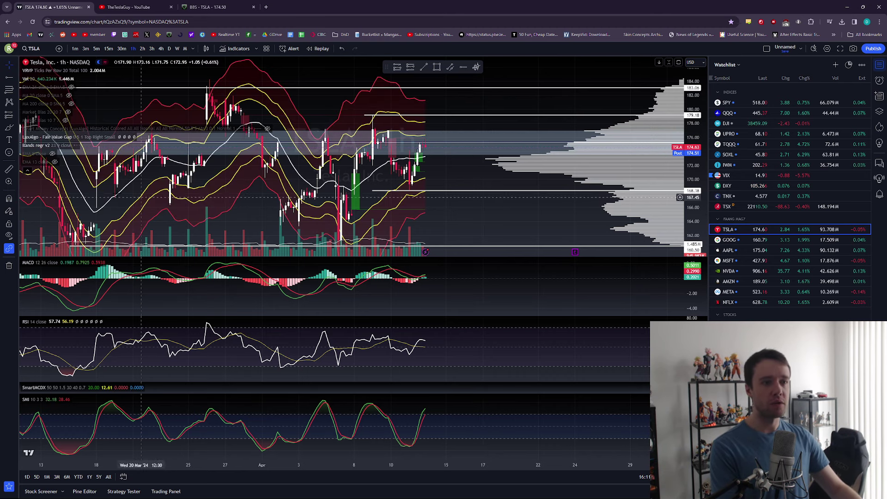
pyautogui.scroll(3, 496, 205)
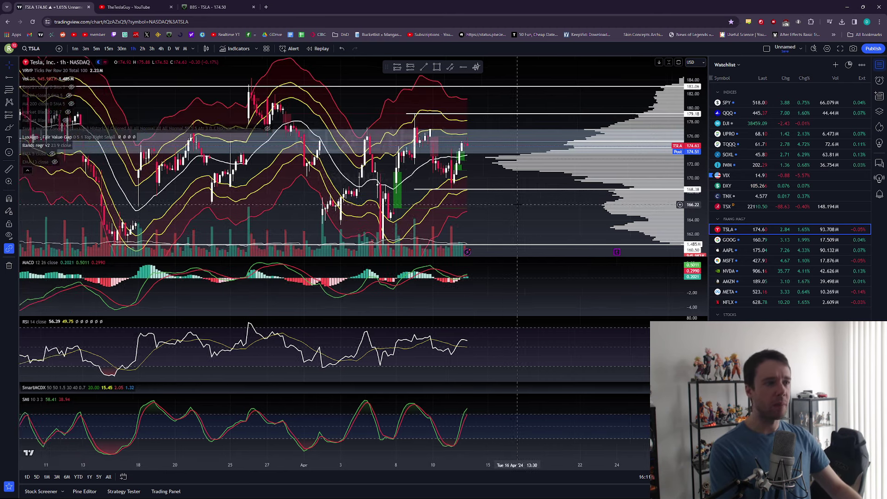
pyautogui.moveTo(497, 205); pyautogui.dragTo(526, 205)
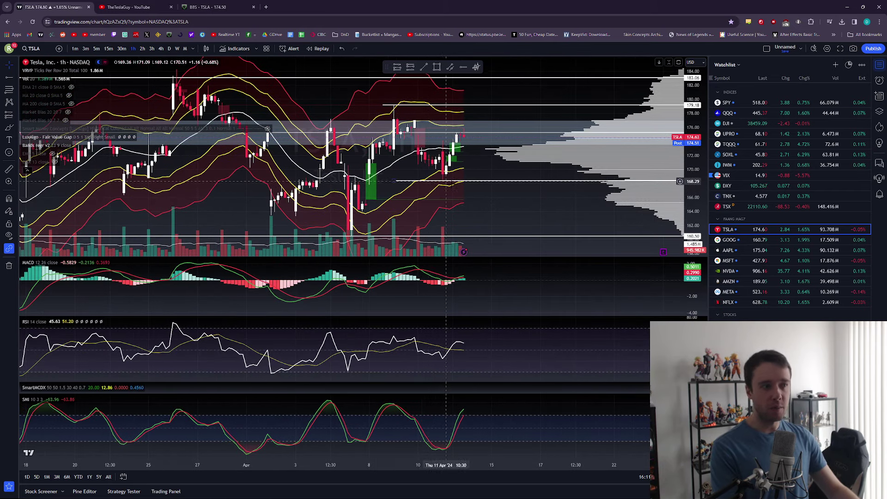
# In YouTube, select the post text about the 167.5 level, then return to TradingView
pyautogui.hotkey('ctrl', 'Tab')
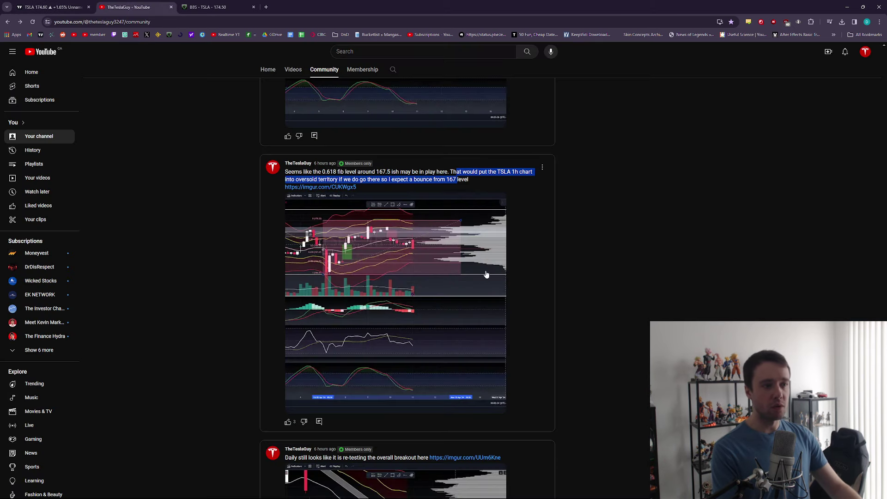
pyautogui.scroll(-4, 329, 313)
pyautogui.scroll(10, 427, 276)
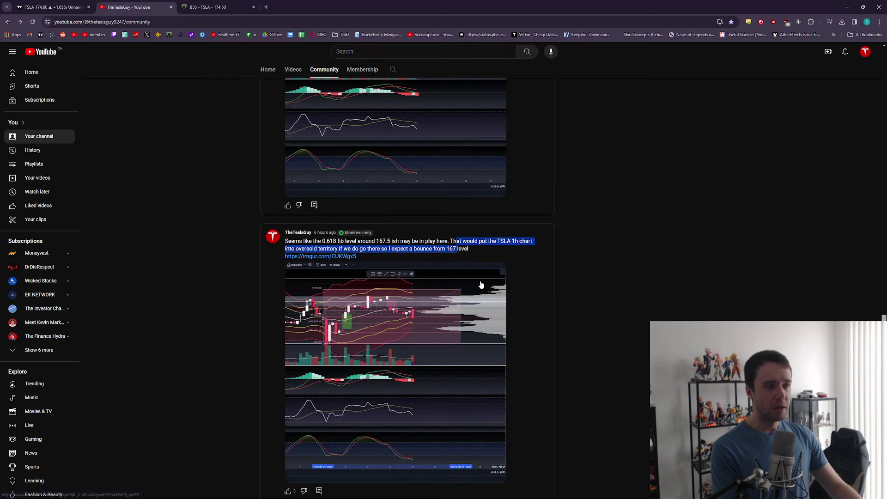
pyautogui.moveTo(304, 198); pyautogui.dragTo(453, 205)
pyautogui.click(464, 213)
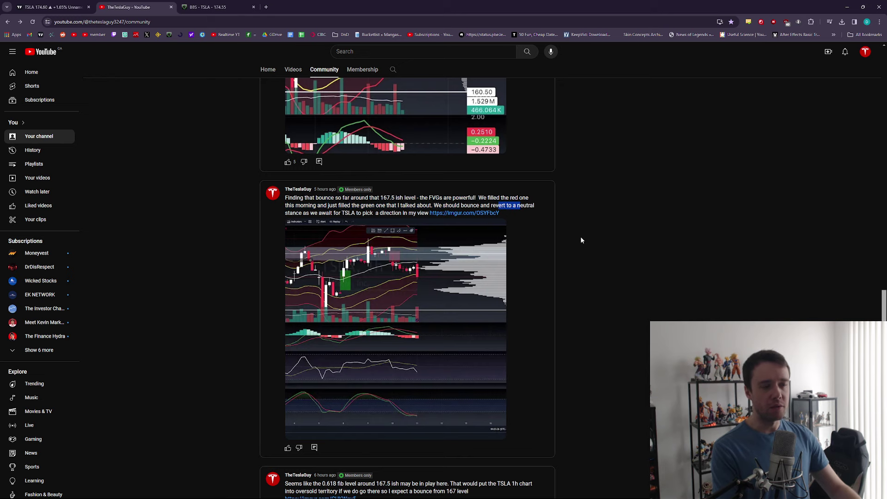
pyautogui.scroll(2, 583, 243)
pyautogui.scroll(3, 462, 348)
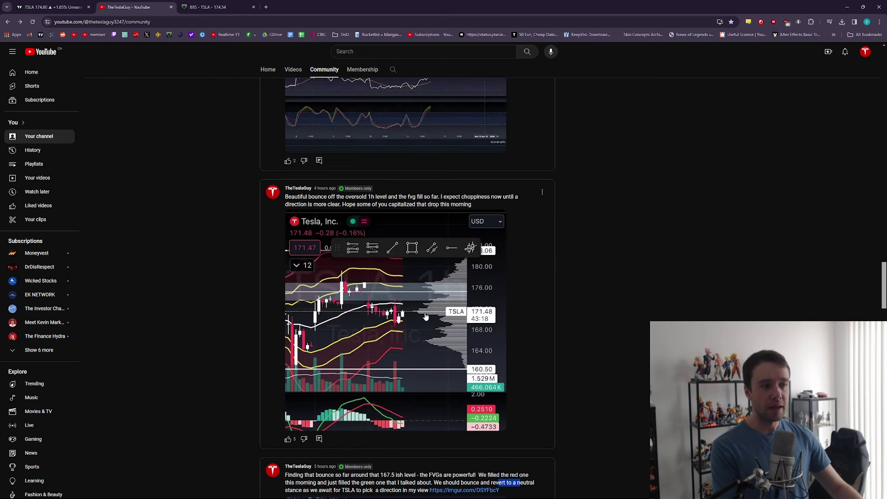
pyautogui.click(92, 10)
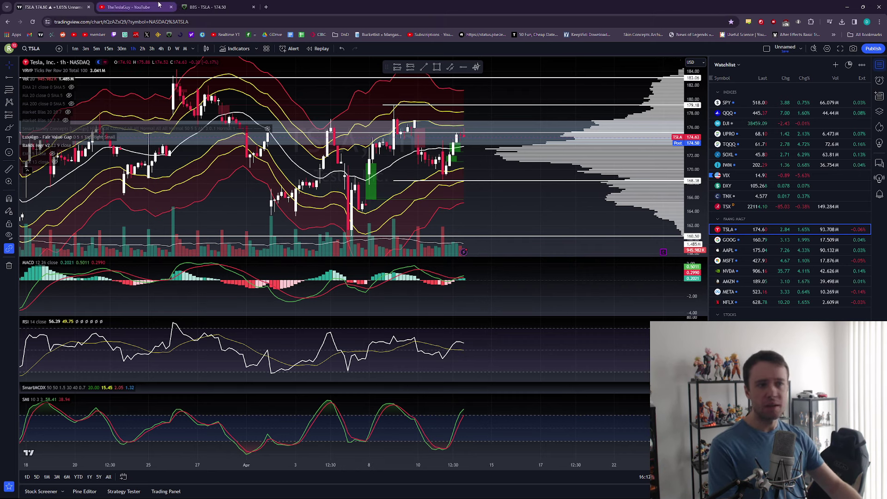
# Set TSLA to 1-hour candles and zoom in on recent bars
pyautogui.click(160, 49)
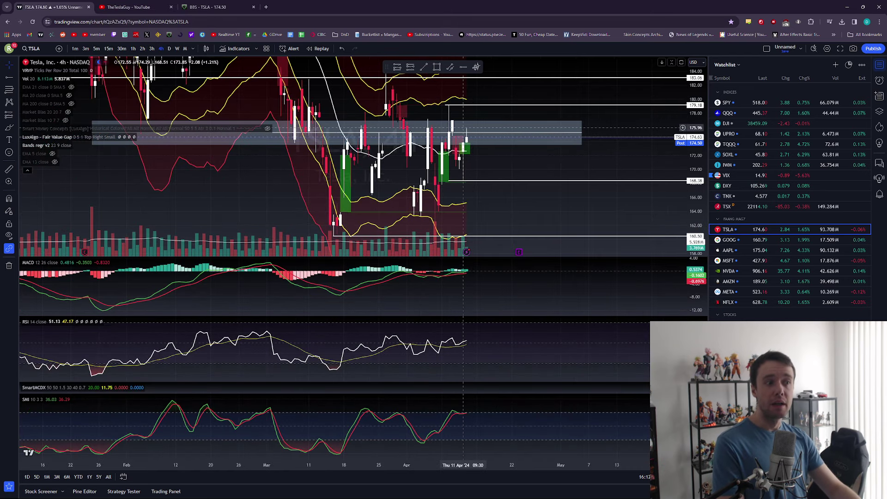
pyautogui.click(134, 49)
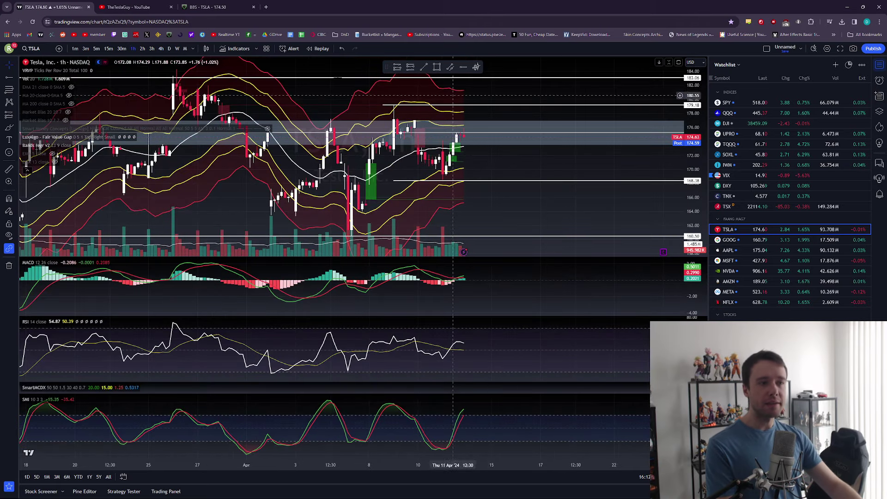
pyautogui.scroll(5, 502, 161)
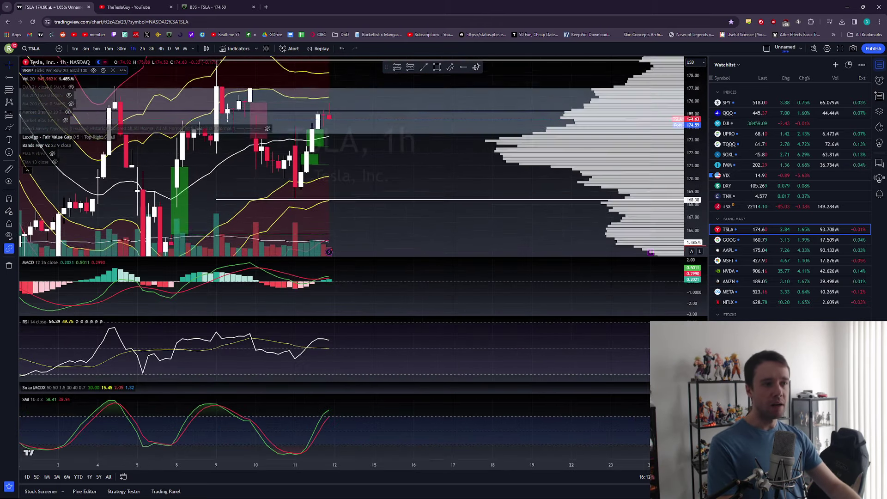
pyautogui.scroll(4, 524, 224)
pyautogui.hscroll(-3, 523, 224)
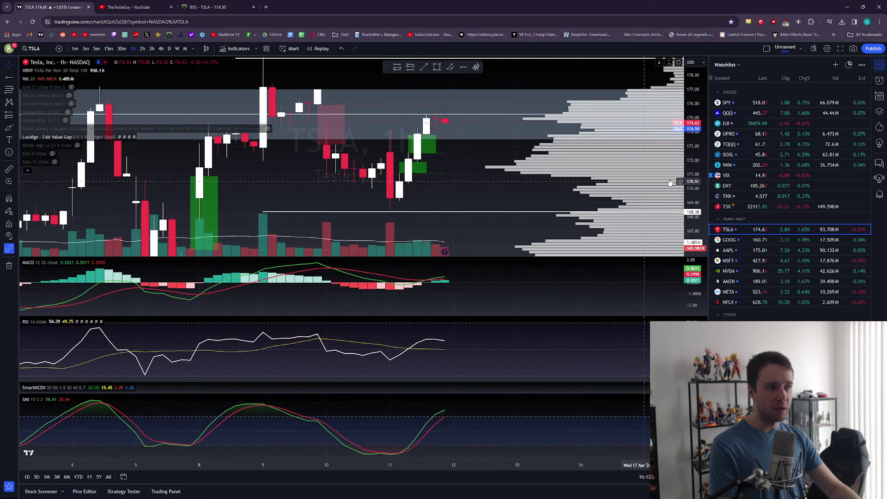
pyautogui.moveTo(478, 189); pyautogui.dragTo(473, 190)
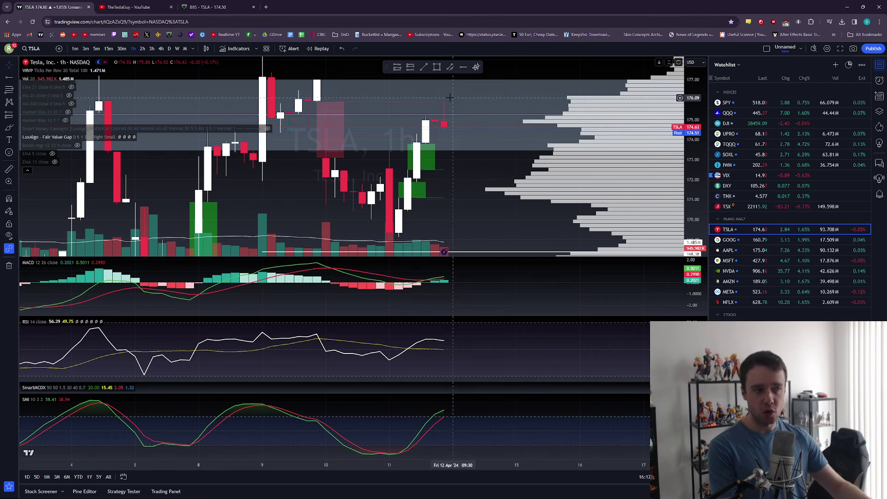
# Check the 1-minute chart, then return to the 1h interval
pyautogui.press('1')
pyautogui.press('Return')
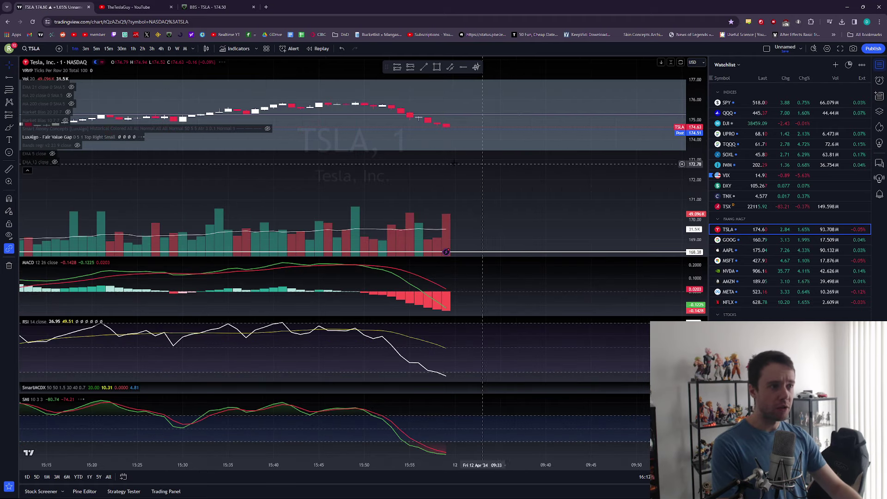
pyautogui.click(132, 49)
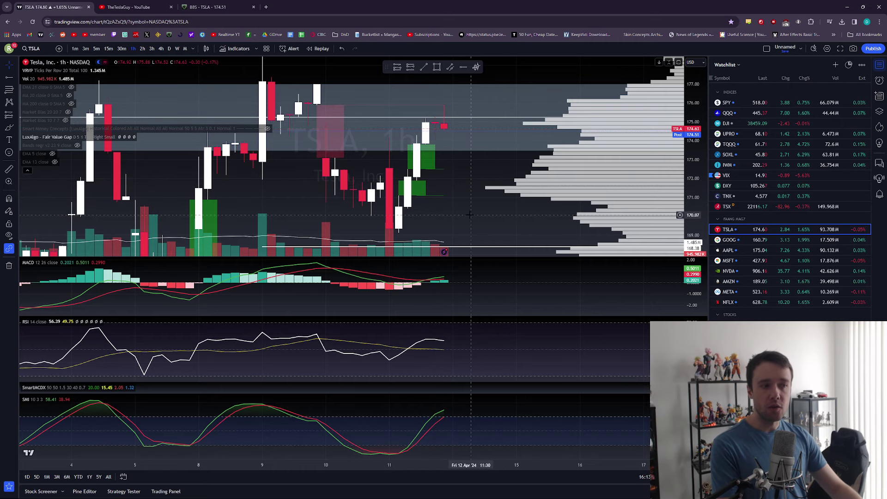
# Pan, zoom and rescale the 1h chart, then switch TSLA to daily candles
pyautogui.scroll(4, 446, 117)
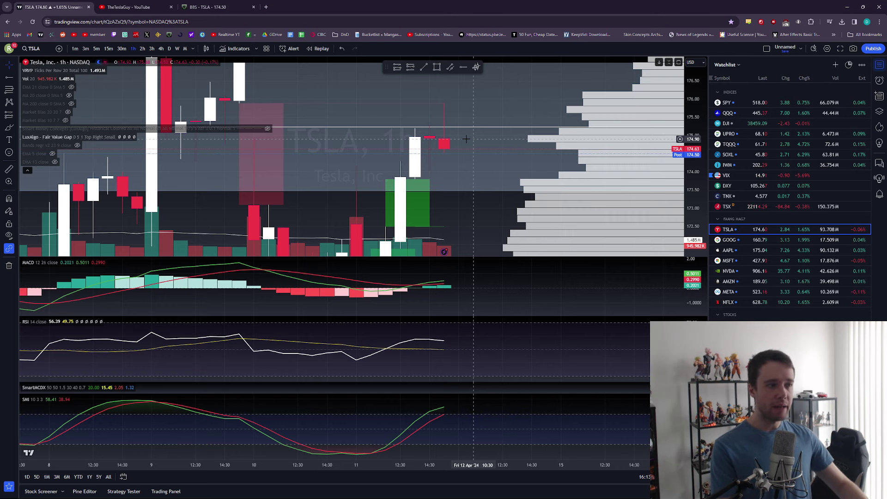
pyautogui.moveTo(466, 139); pyautogui.dragTo(401, 139)
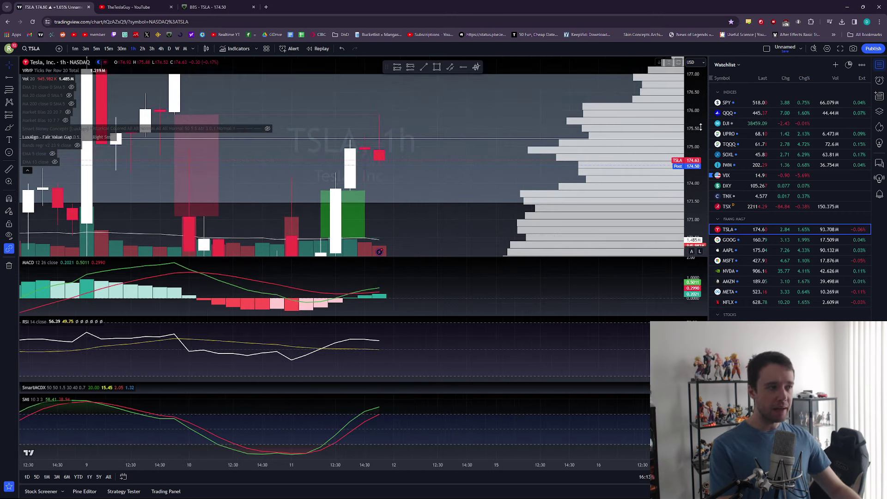
pyautogui.moveTo(699, 127); pyautogui.dragTo(700, 155)
pyautogui.scroll(-3, 409, 208)
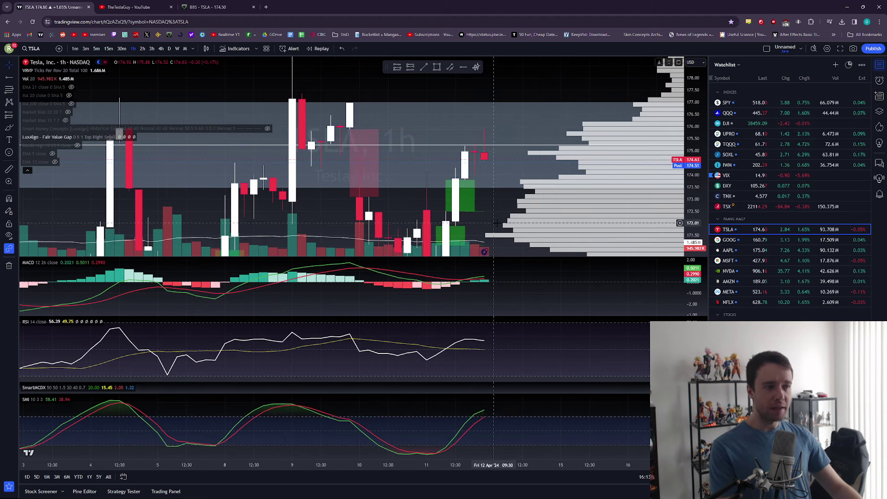
pyautogui.hscroll(2, 499, 203)
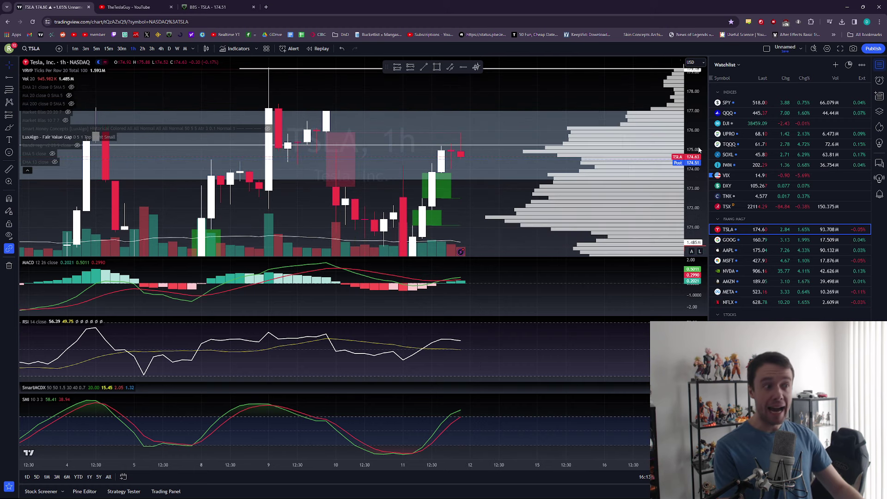
pyautogui.moveTo(475, 240); pyautogui.dragTo(455, 175)
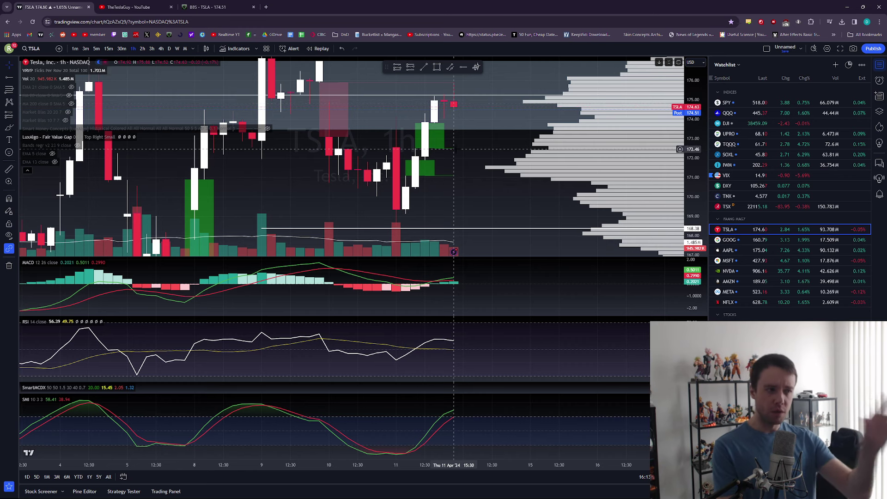
pyautogui.click(169, 49)
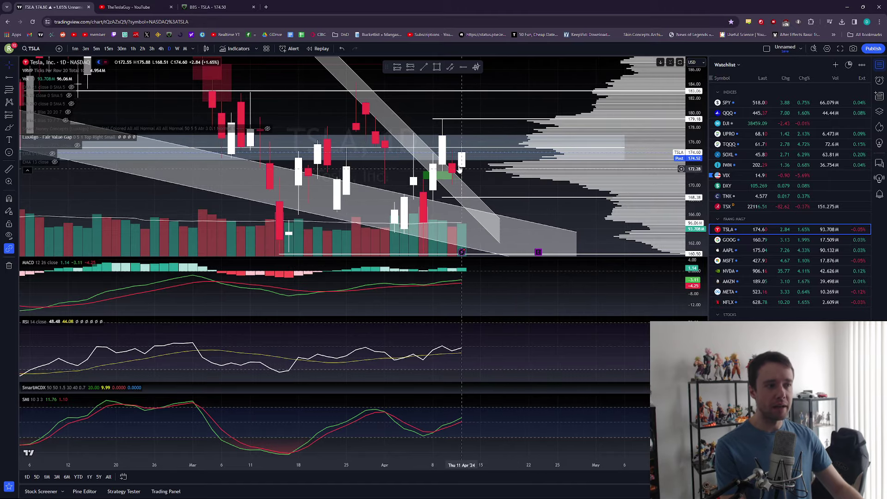
# Zoom the daily chart out to September and back, then switch to YouTube's community posts
pyautogui.scroll(-5, 500, 184)
pyautogui.scroll(-3, 630, 174)
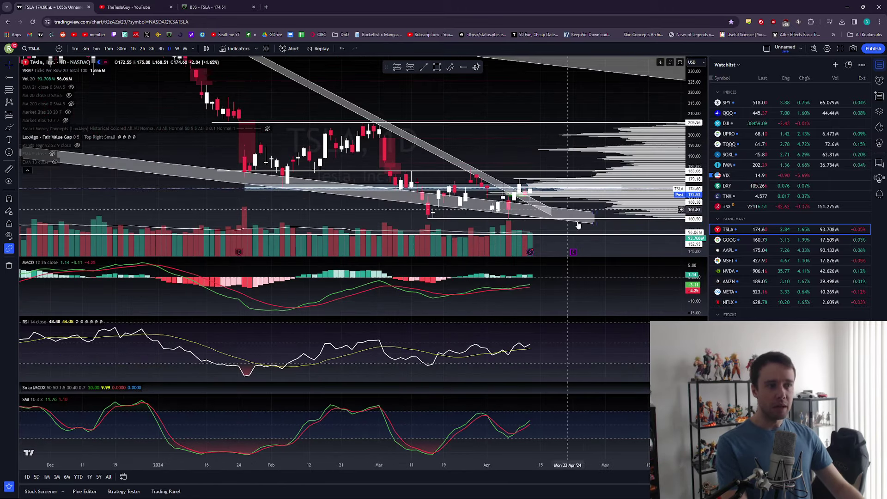
pyautogui.scroll(-4, 470, 85)
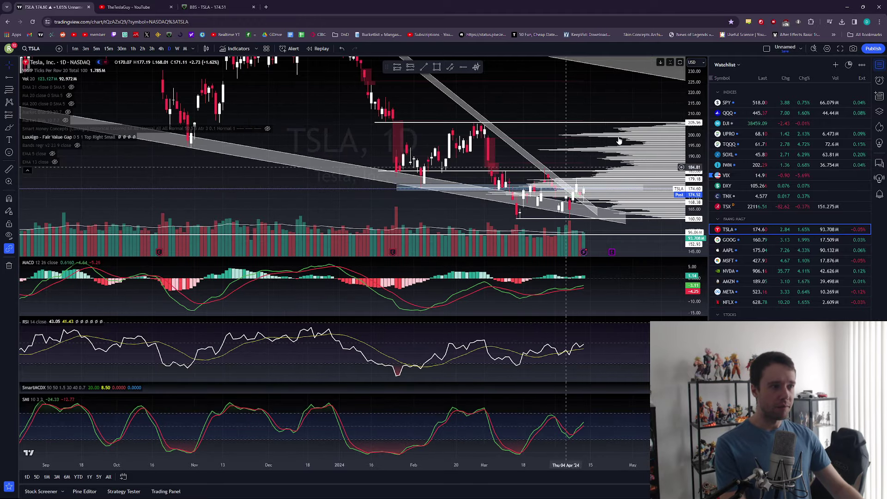
pyautogui.scroll(5, 505, 144)
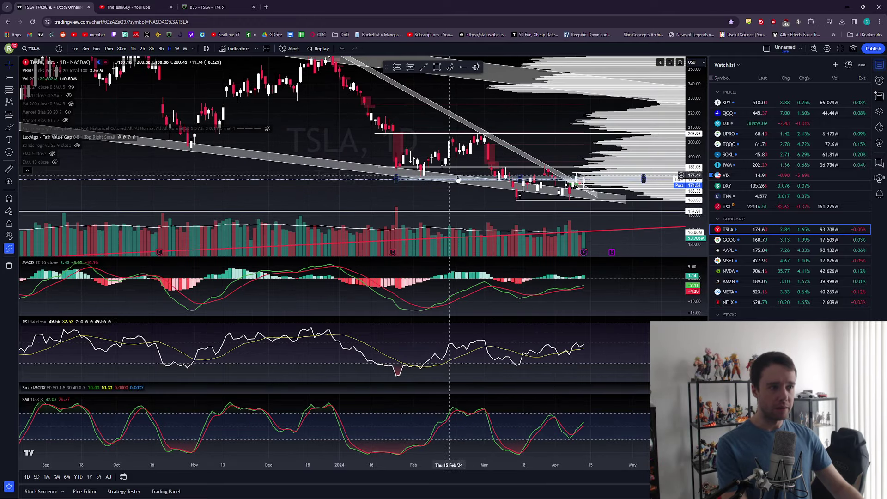
pyautogui.scroll(3, 416, 162)
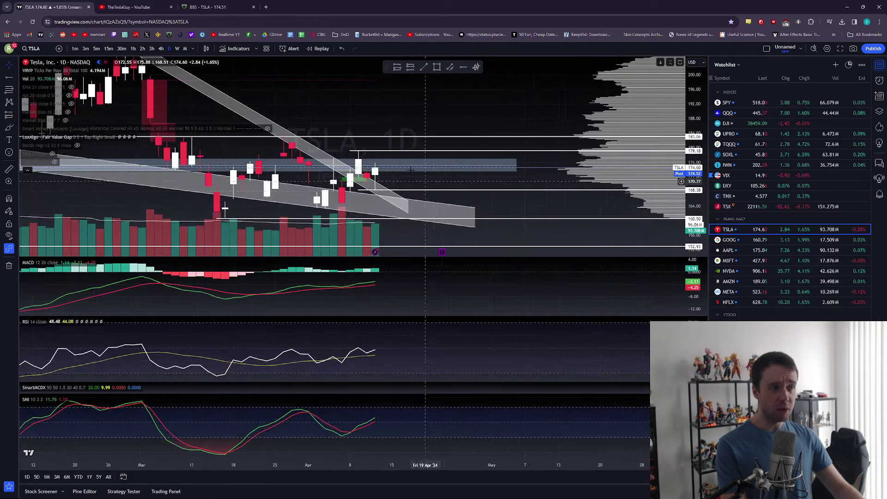
pyautogui.scroll(3, 445, 162)
pyautogui.hotkey('ctrl', 'Tab')
pyautogui.scroll(-15, 369, 230)
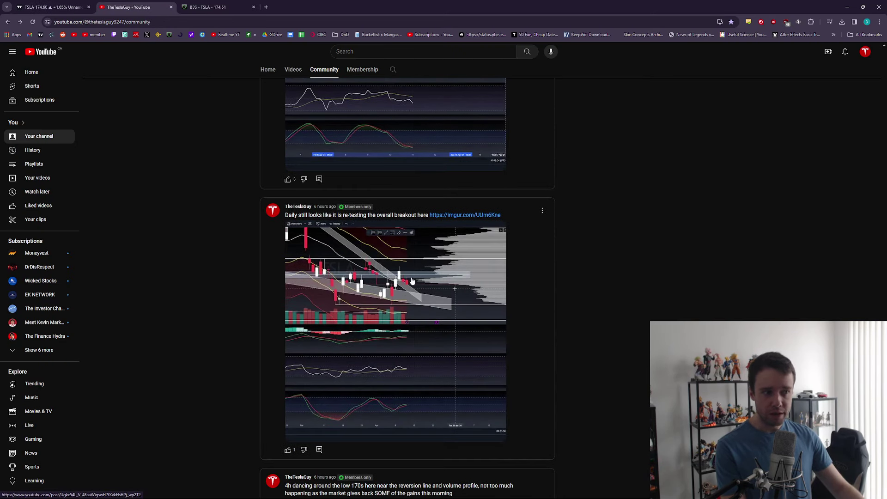
# View the post's linked Imgur daily TSLA chart image enlarged, then return to the YouTube community page
pyautogui.click(436, 215)
pyautogui.click(436, 215)
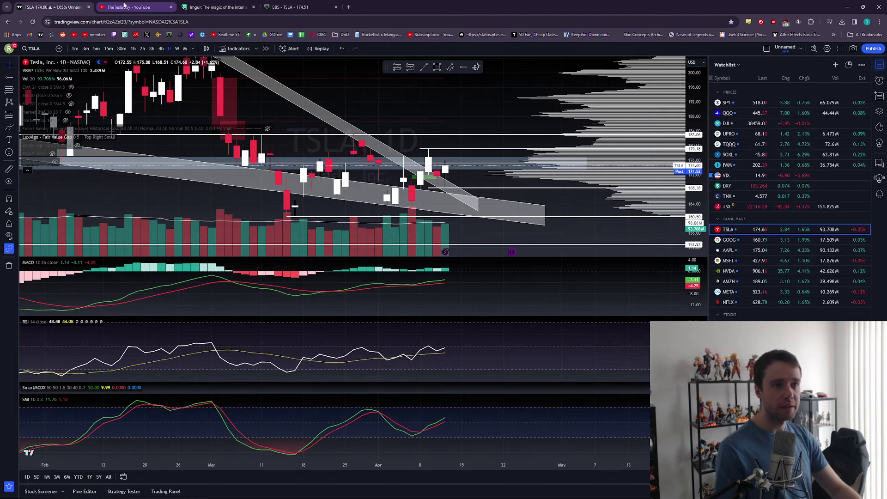
pyautogui.click(132, 7)
# Close the Imgur tab, pan and tighten the daily TSLA chart, then switch it to 1h candles
pyautogui.middleClick(208, 2)
pyautogui.click(51, 7)
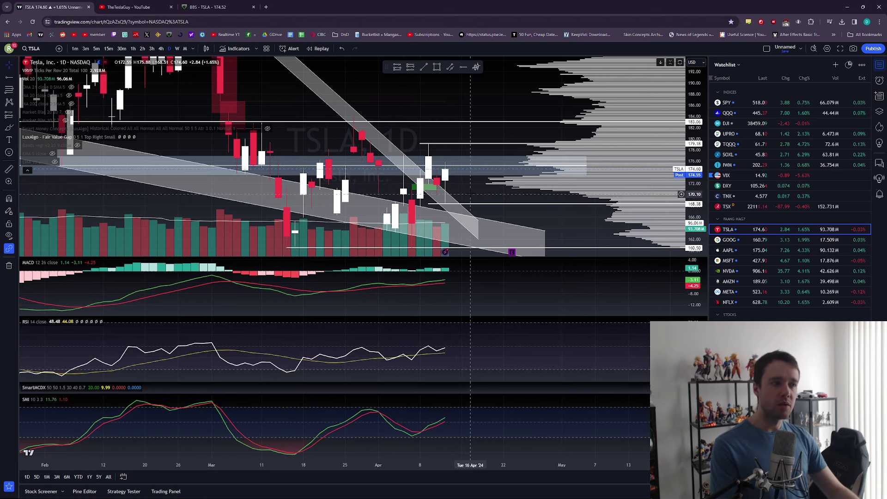
pyautogui.moveTo(470, 193); pyautogui.dragTo(475, 190)
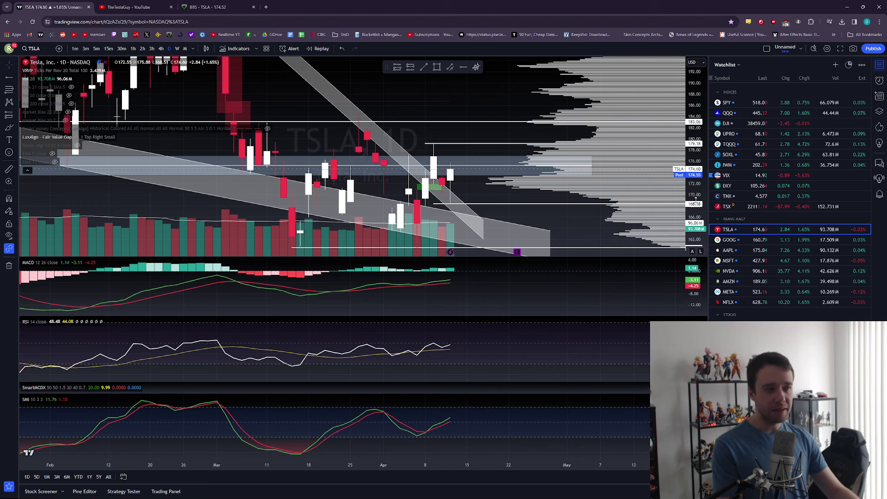
pyautogui.moveTo(695, 198); pyautogui.dragTo(473, 213)
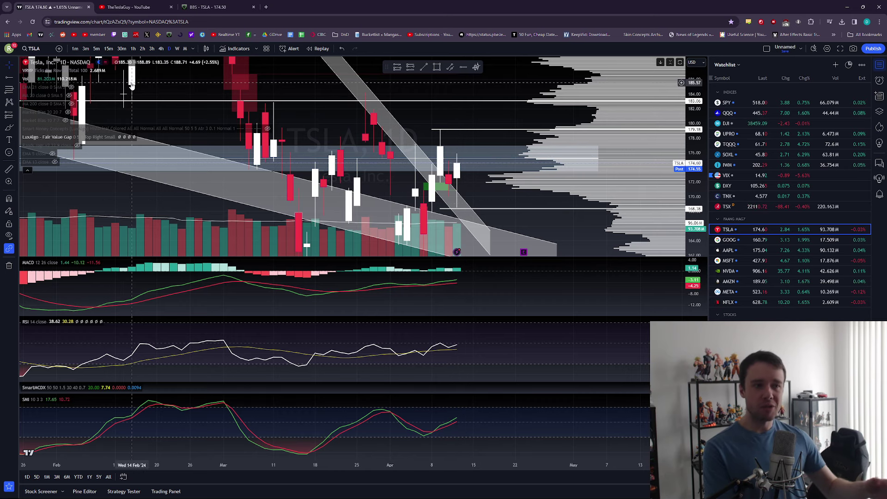
pyautogui.write('1h')
pyautogui.press('Return')
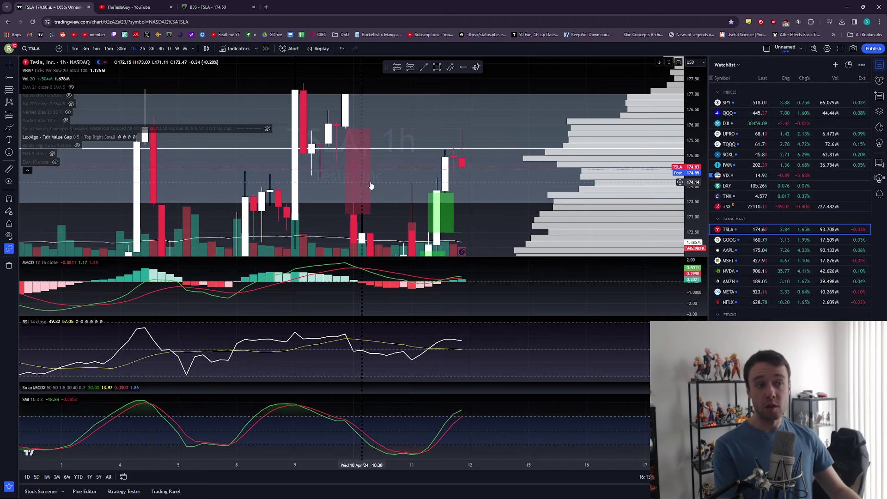
# Return TSLA to daily candles, widen the price range to about 148–206, and show earlier bars
pyautogui.click(170, 48)
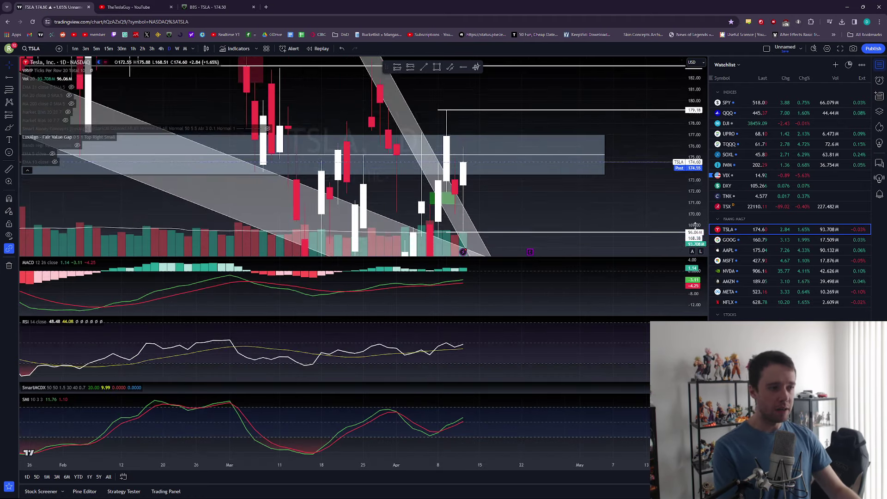
pyautogui.moveTo(695, 151); pyautogui.dragTo(695, 201)
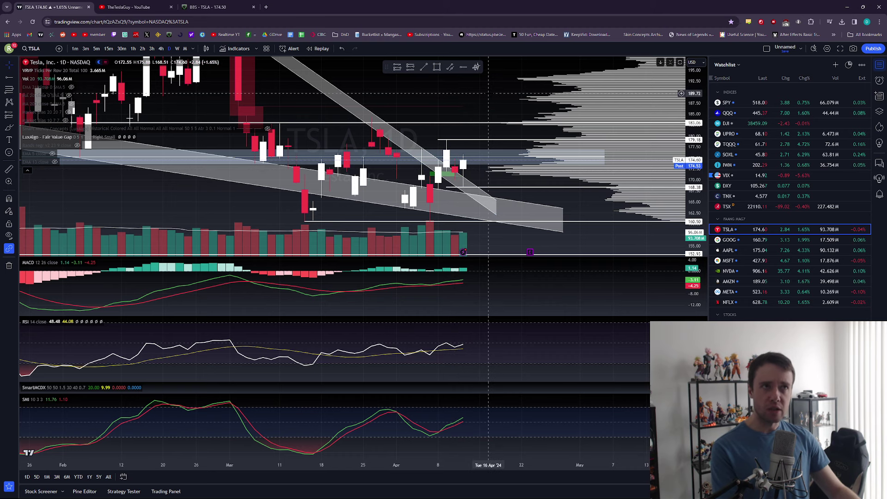
pyautogui.hscroll(1, 619, 94)
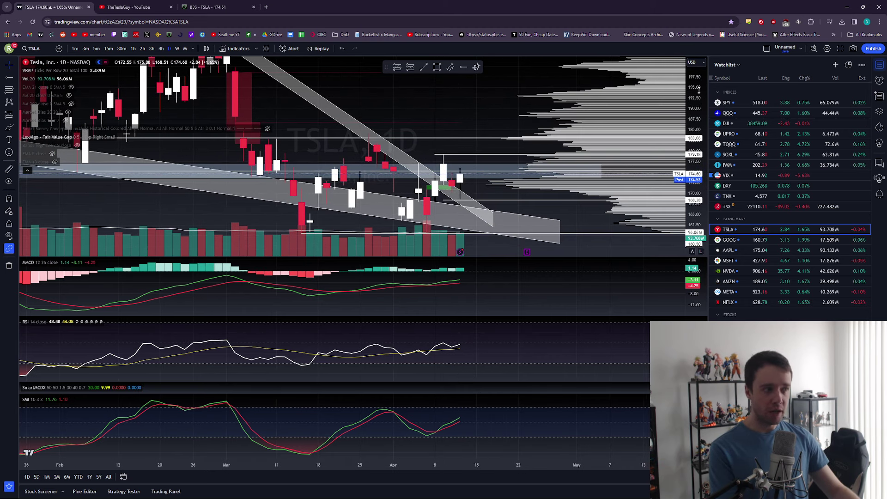
pyautogui.moveTo(697, 90); pyautogui.dragTo(698, 111)
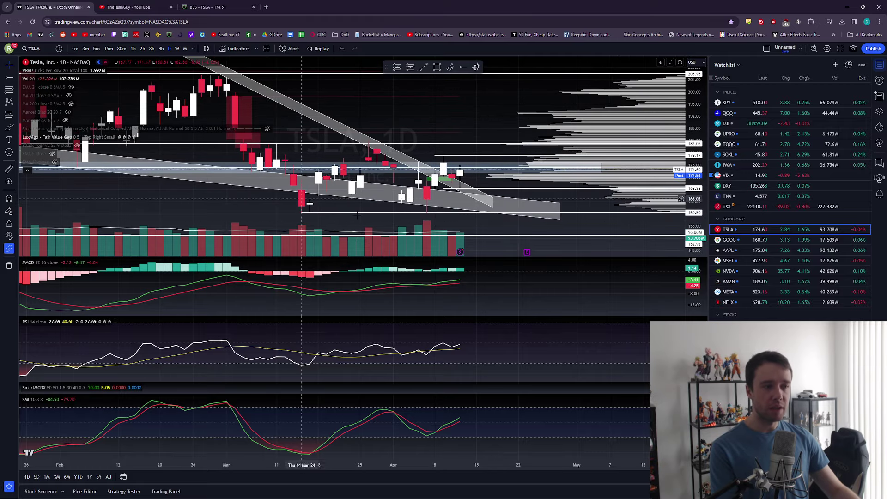
pyautogui.moveTo(401, 147); pyautogui.dragTo(419, 134)
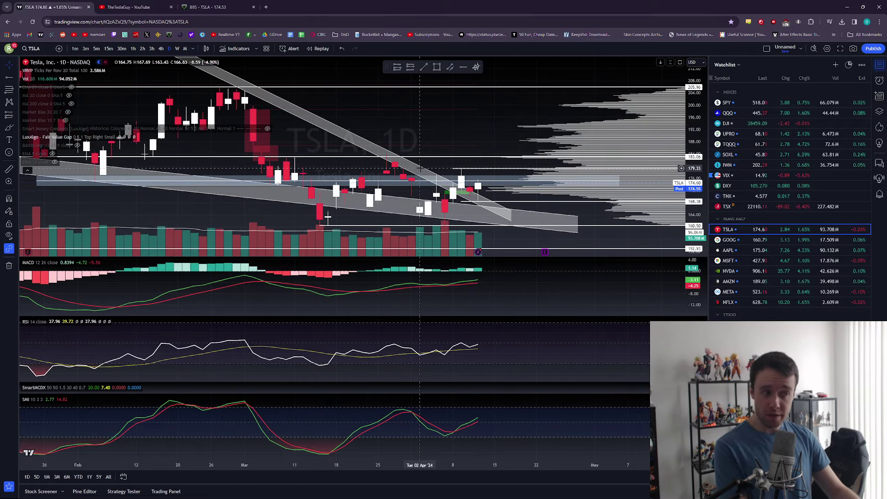
pyautogui.scroll(4, 510, 107)
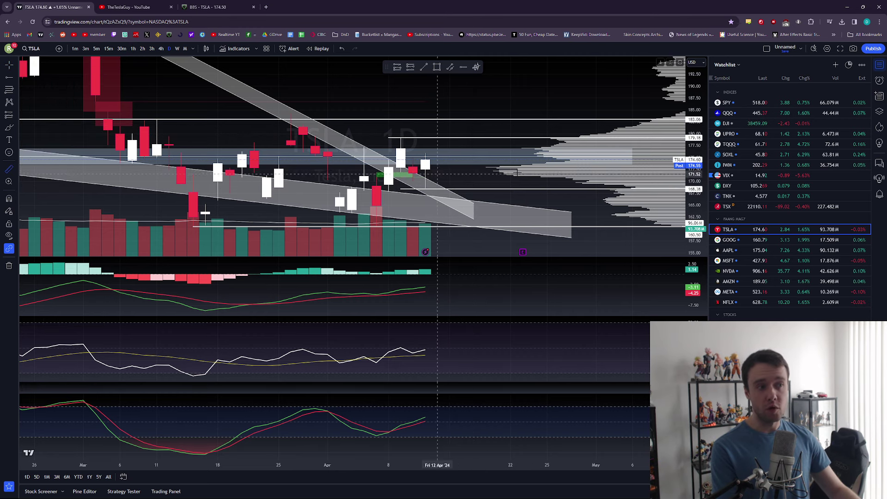
# Measure the recent daily price move, dismiss the measurement, and switch to 1W candles
pyautogui.keyDown('shift'); pyautogui.click(437, 160); pyautogui.keyUp('shift')
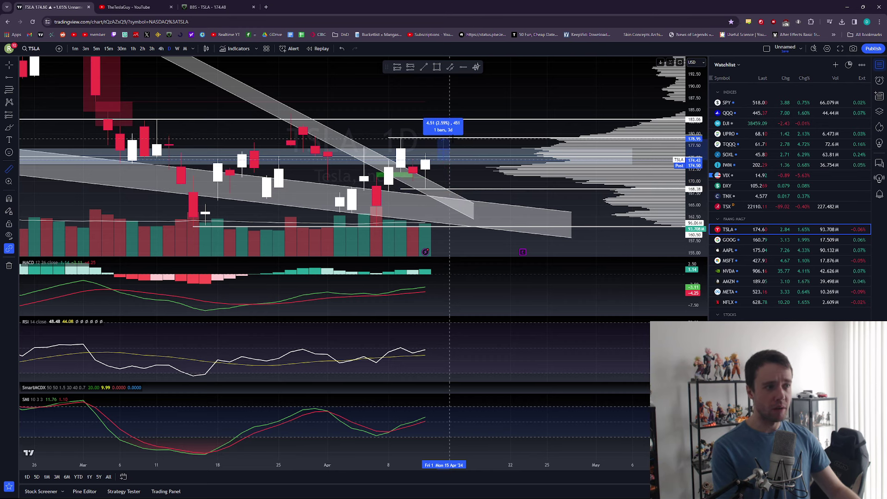
pyautogui.press('Escape')
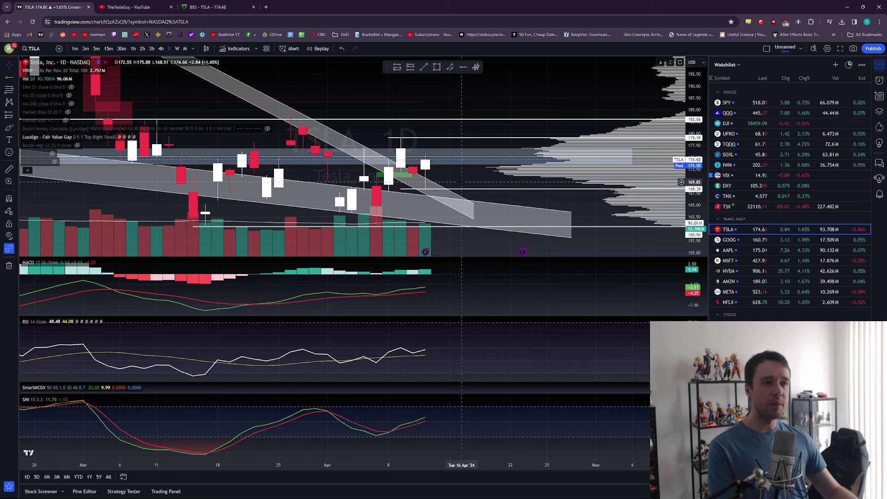
pyautogui.write('1W')
pyautogui.press('Return')
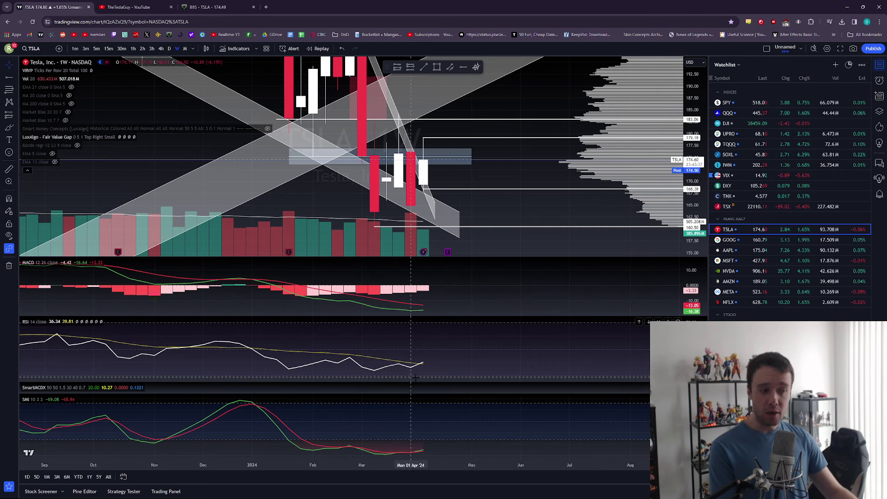
# Zoom out and compress the price scale, switch TSLA to monthly candles, then bring up Blackbox's TSLA flow page
pyautogui.scroll(-5, 471, 369)
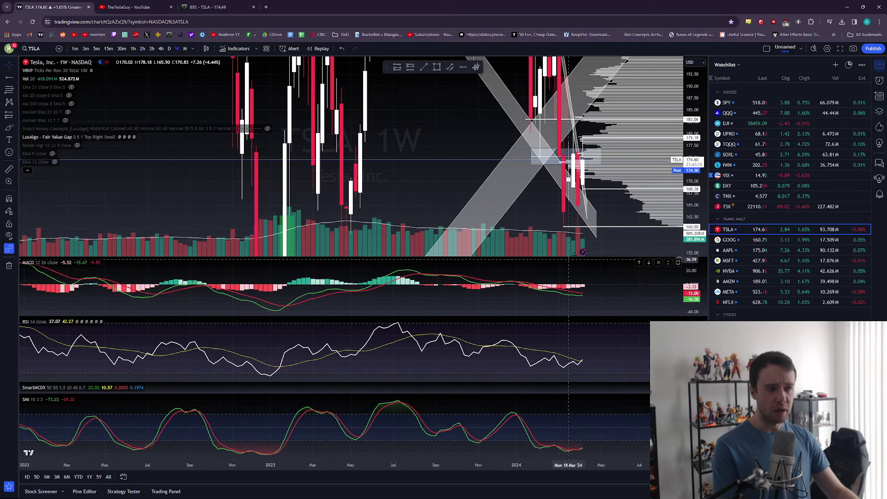
pyautogui.scroll(-3, 472, 370)
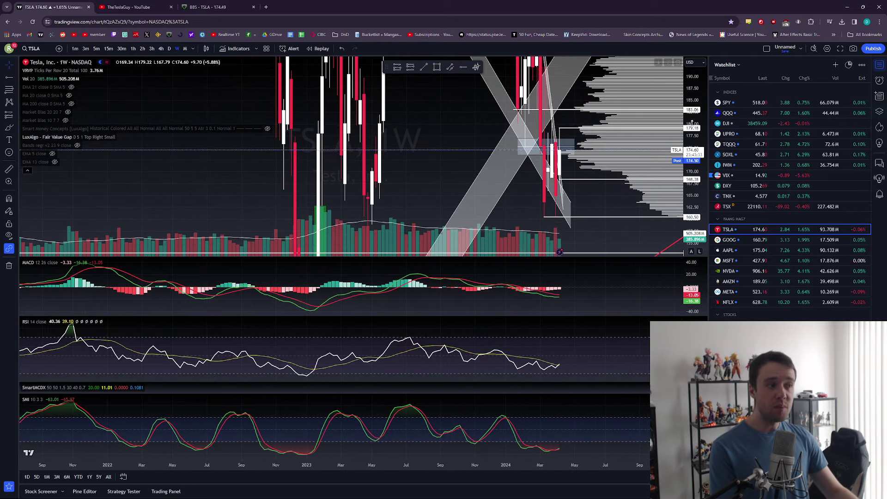
pyautogui.moveTo(691, 123); pyautogui.dragTo(691, 153)
pyautogui.scroll(3, 586, 239)
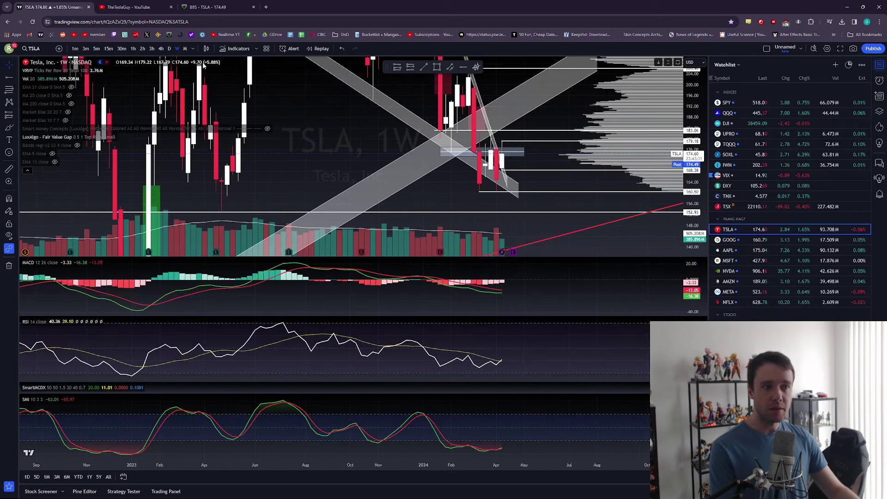
pyautogui.click(185, 49)
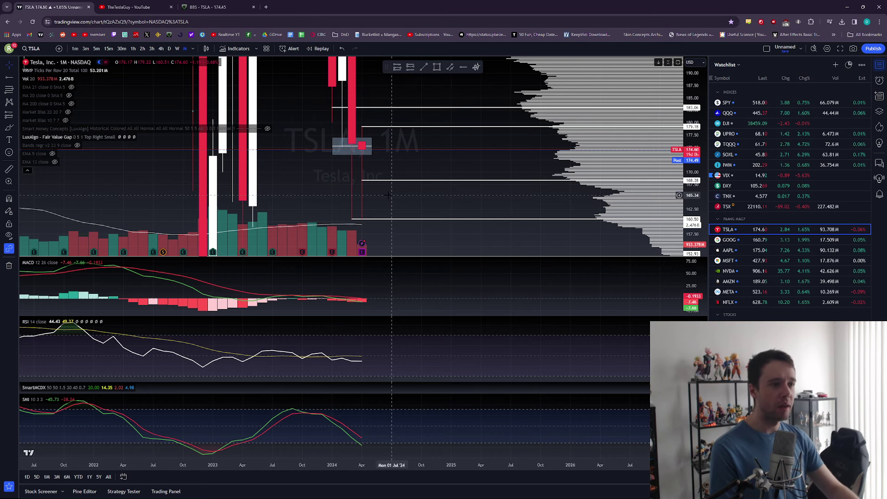
pyautogui.hscroll(-3, 380, 211)
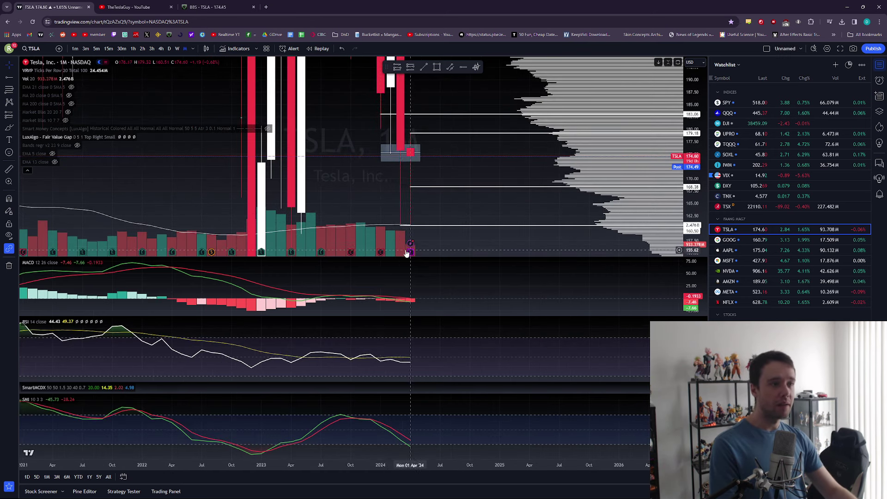
pyautogui.hotkey('ctrl', '3')
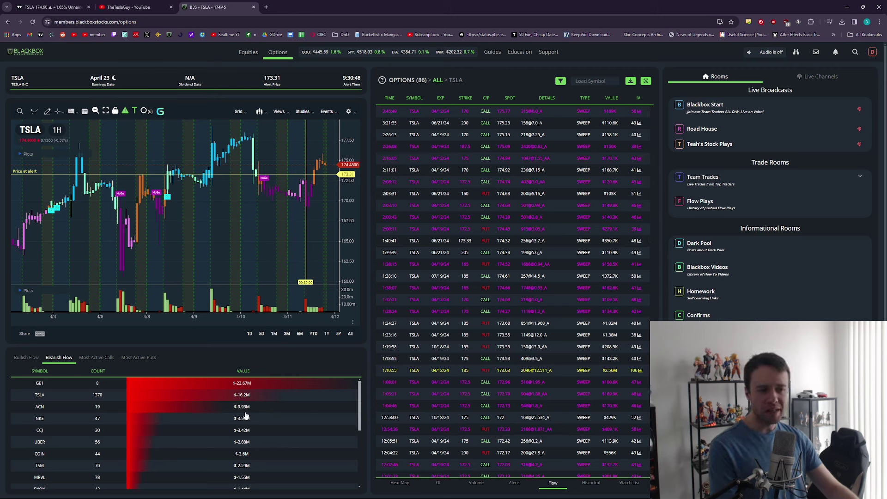
# Compare Bullish and Bearish Flow, leaving the bullish ranking (AAPL $91.79M, NVDA $44.94M) shown, and scroll the flow table
pyautogui.click(28, 358)
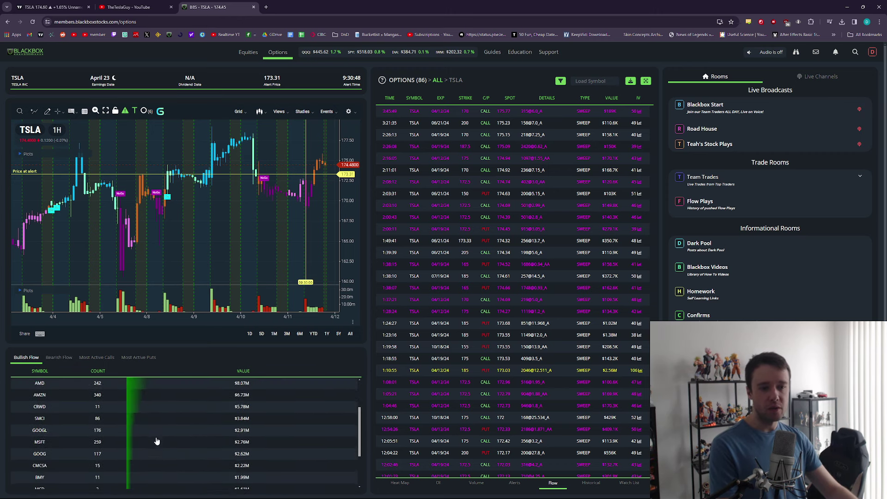
pyautogui.click(67, 359)
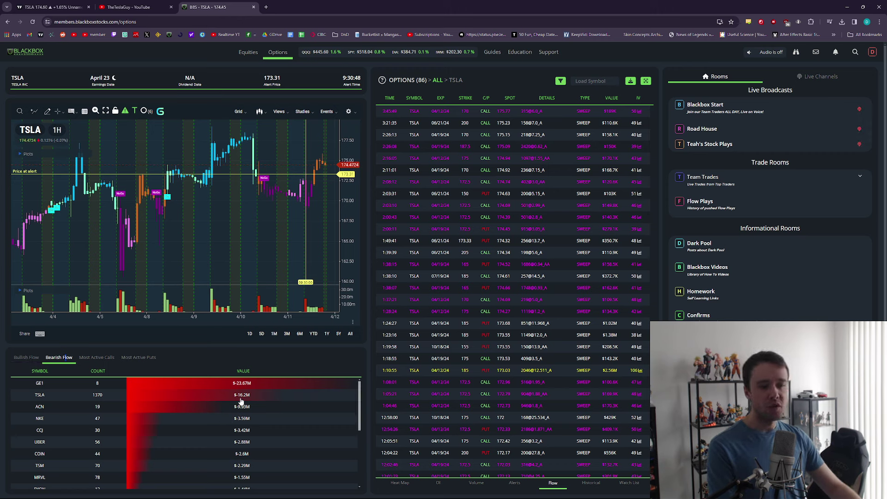
pyautogui.click(31, 359)
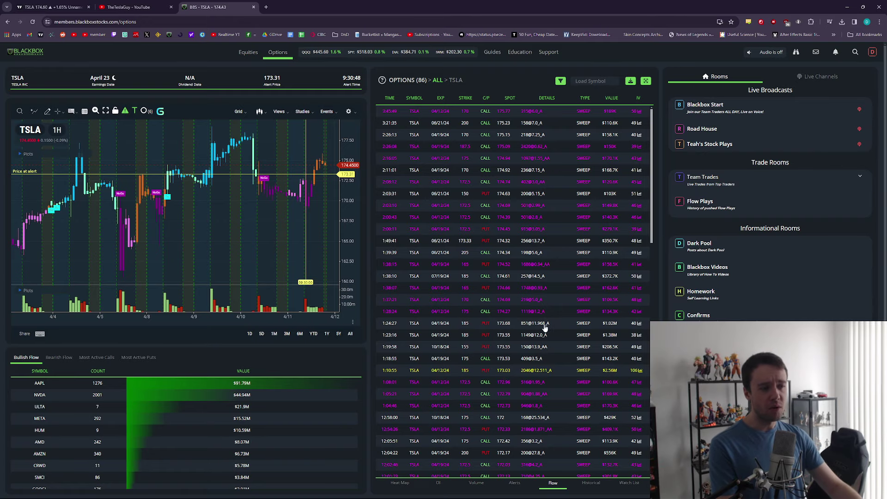
pyautogui.scroll(-4, 543, 327)
pyautogui.scroll(-8, 467, 358)
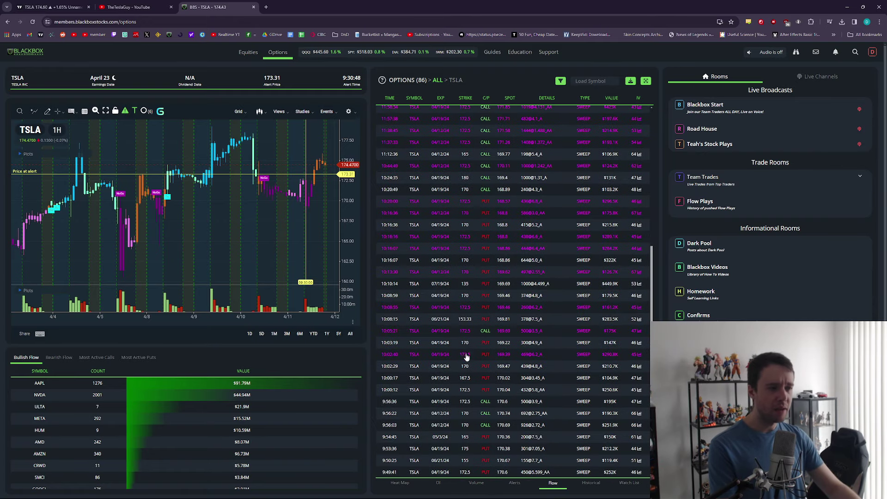
pyautogui.scroll(10, 635, 337)
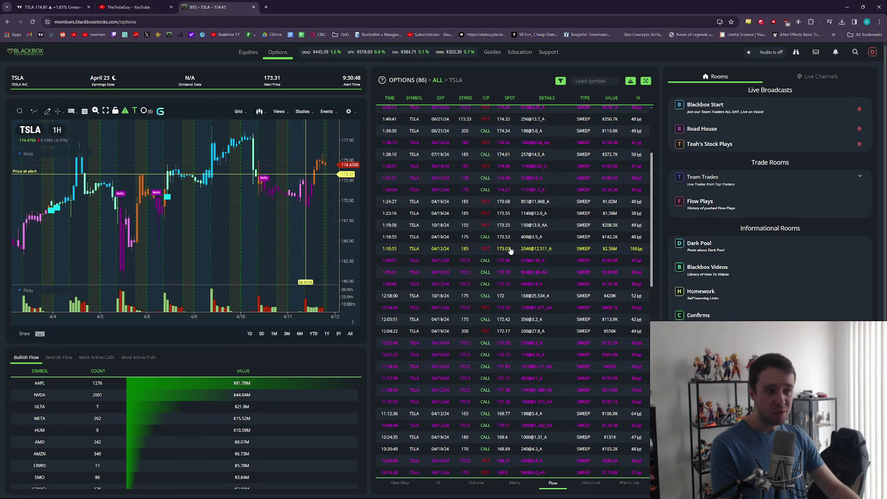
# Filter the flow to the lone TSLA 185 put sweep, clear that filter, then return to the TradingView chart
pyautogui.click(511, 250)
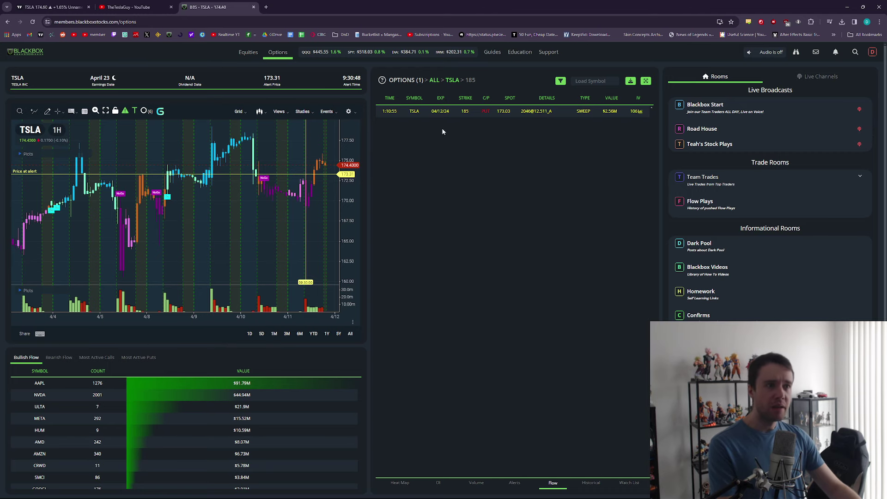
pyautogui.click(74, 7)
pyautogui.click(206, 7)
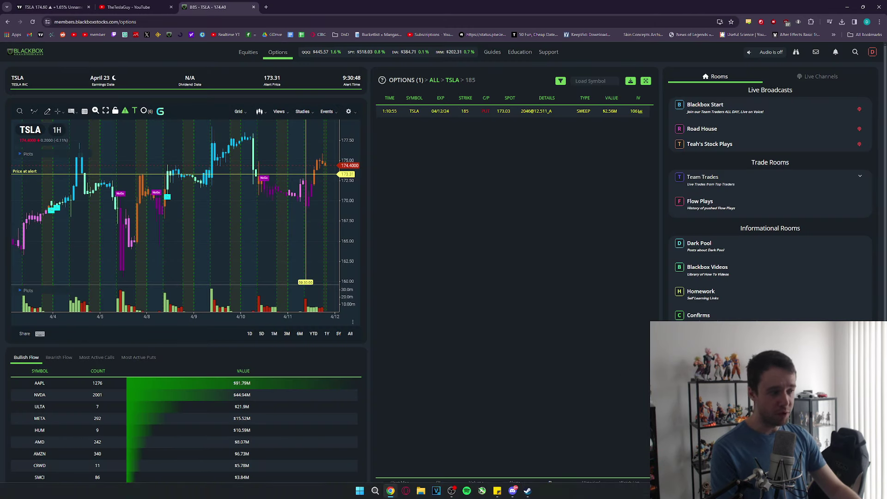
pyautogui.click(451, 81)
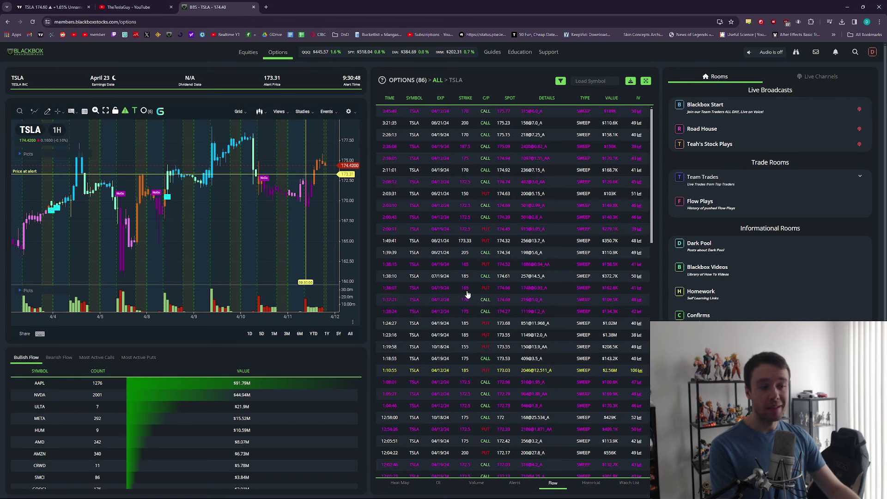
pyautogui.click(48, 7)
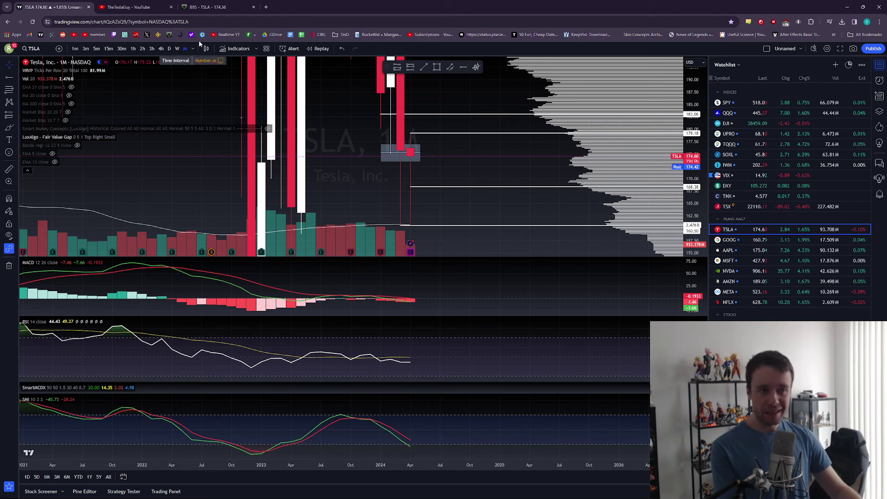
pyautogui.click(134, 7)
pyautogui.scroll(-20, 577, 194)
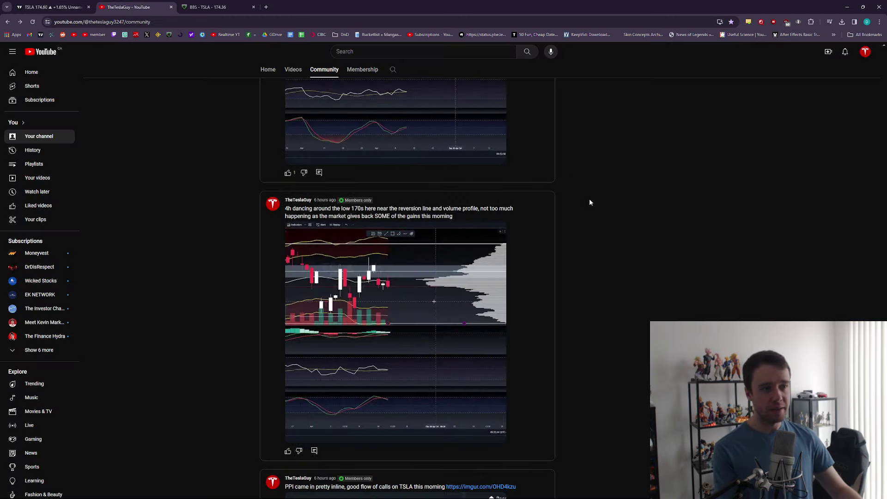
pyautogui.scroll(20, 575, 193)
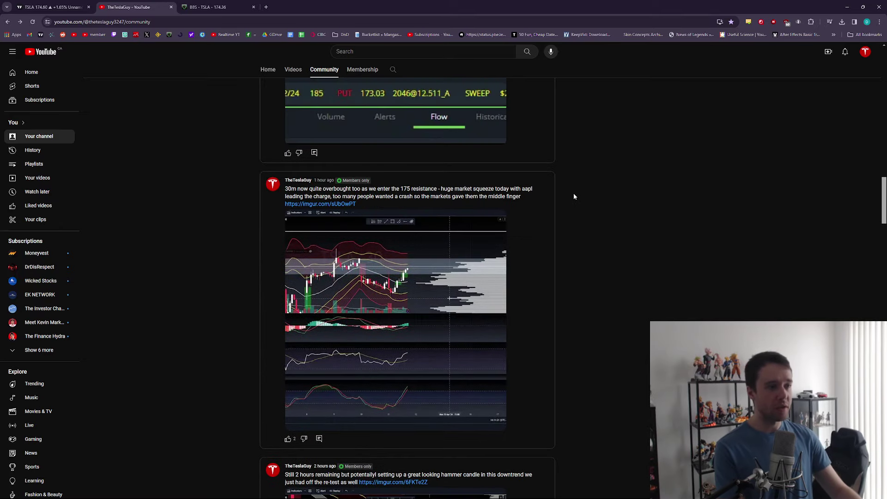
pyautogui.click(48, 5)
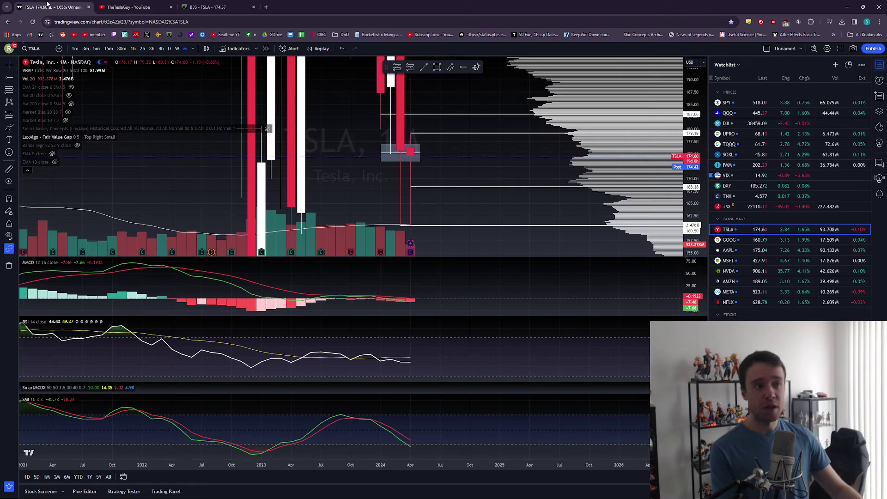